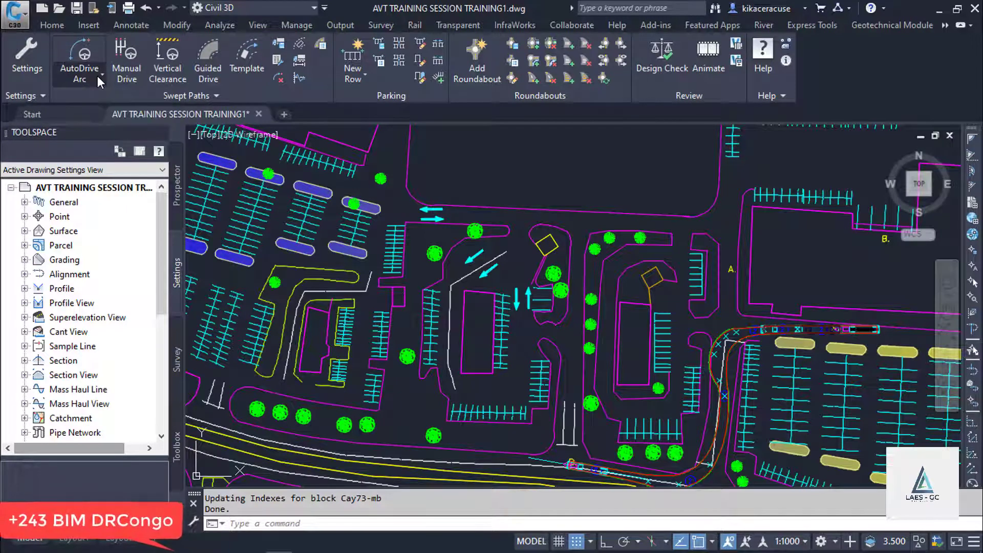
{"action": "left_click", "coordinate": [97, 76]}
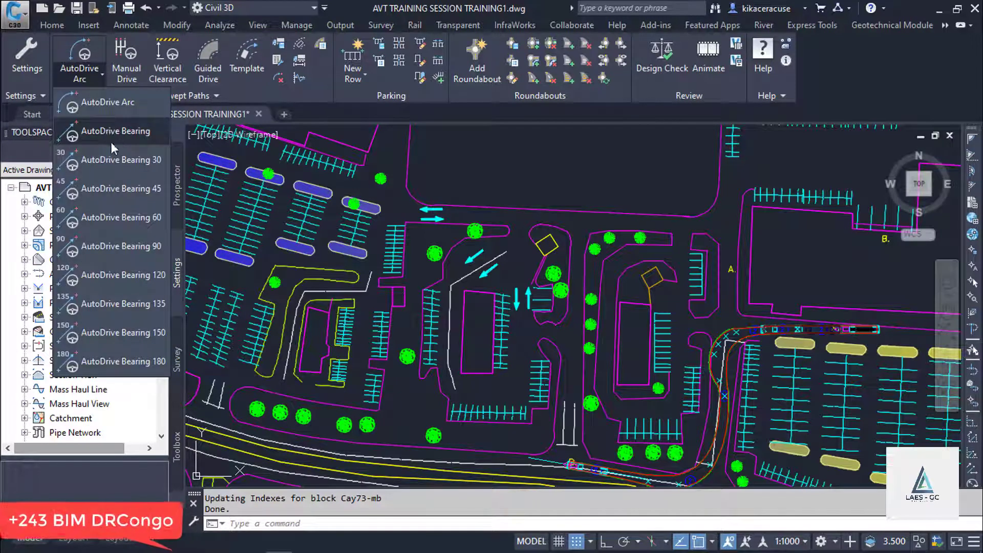
{"action": "left_click", "coordinate": [107, 107]}
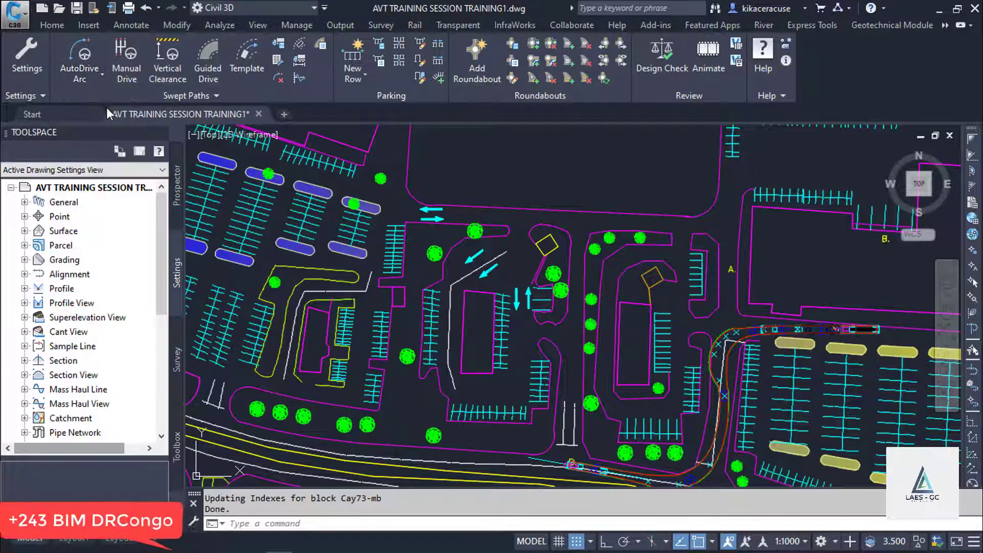
{"action": "left_click", "coordinate": [92, 78]}
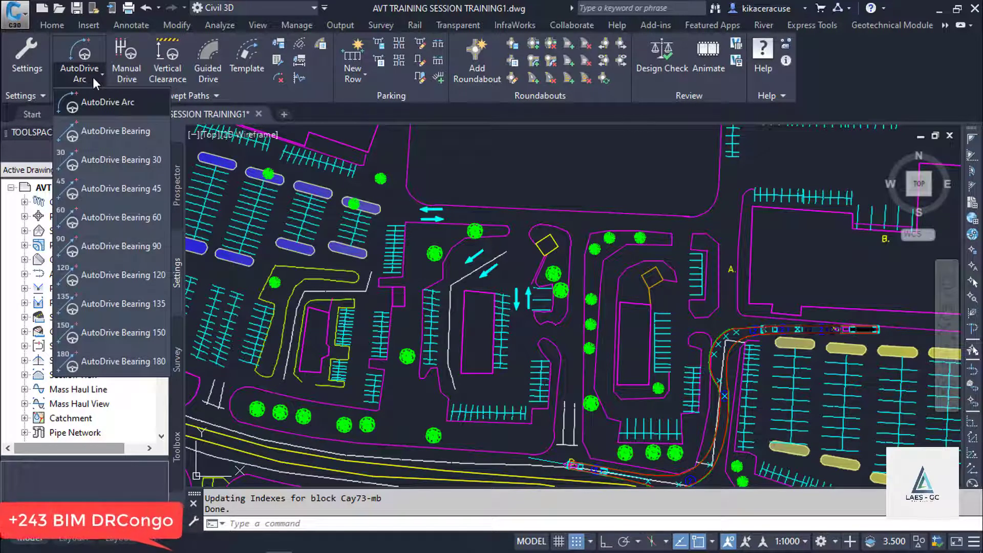
{"action": "left_click", "coordinate": [128, 132]}
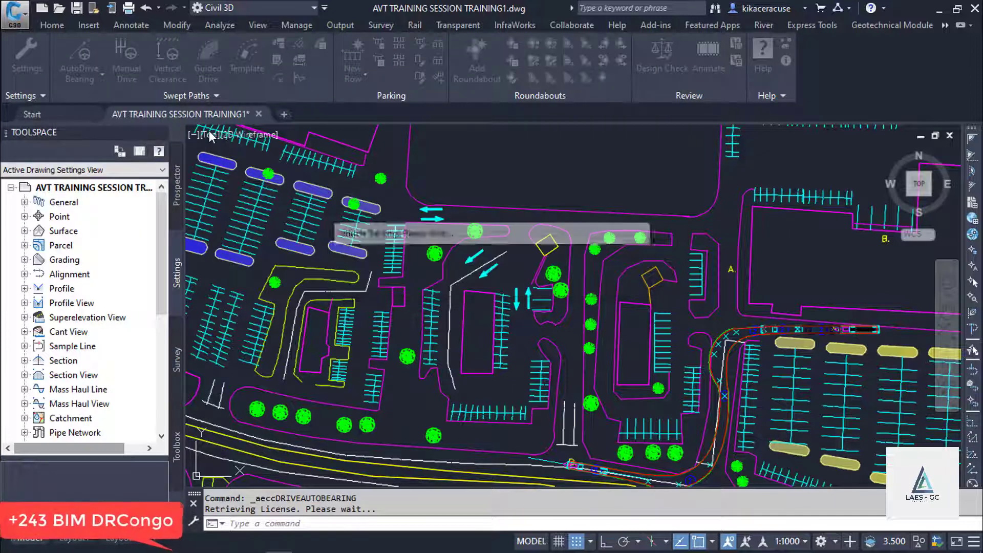
{"action": "scroll", "coordinate": [271, 155], "scroll_direction": "up", "scroll_amount": 4}
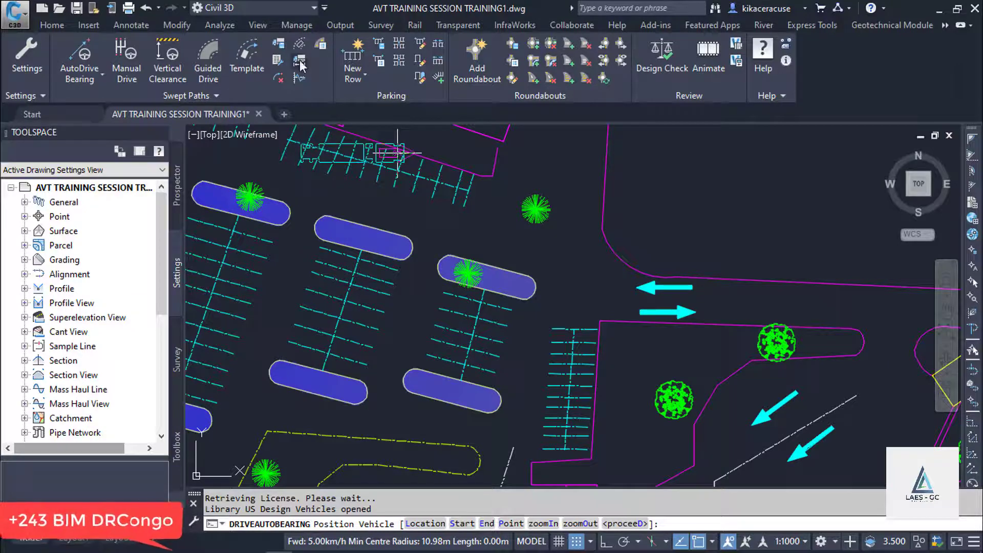
Step: Select the Bus Design Vehicle (12.8m MTCR) from the drawing's own pool in the vehicle library and accept it
{"action": "left_click", "coordinate": [282, 45]}
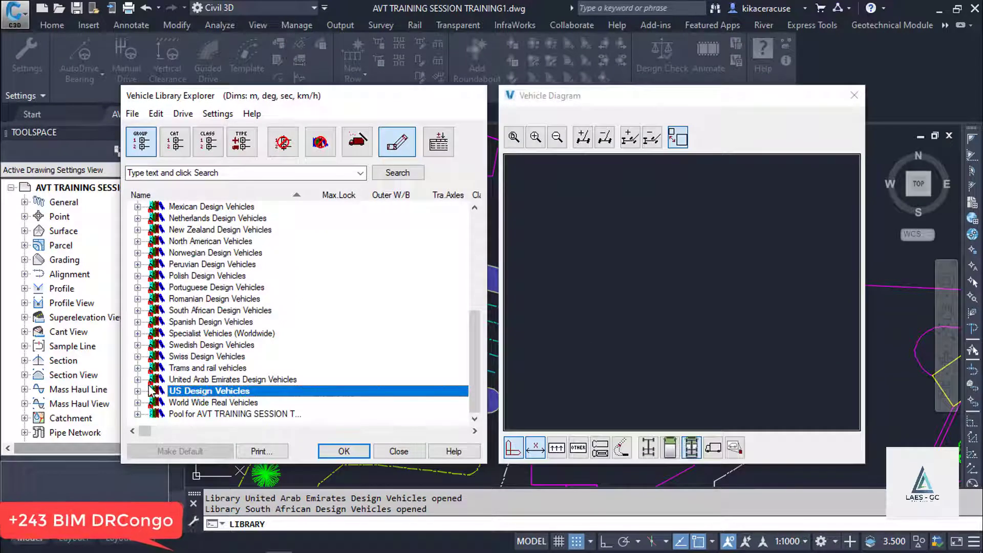
{"action": "left_click", "coordinate": [137, 391]}
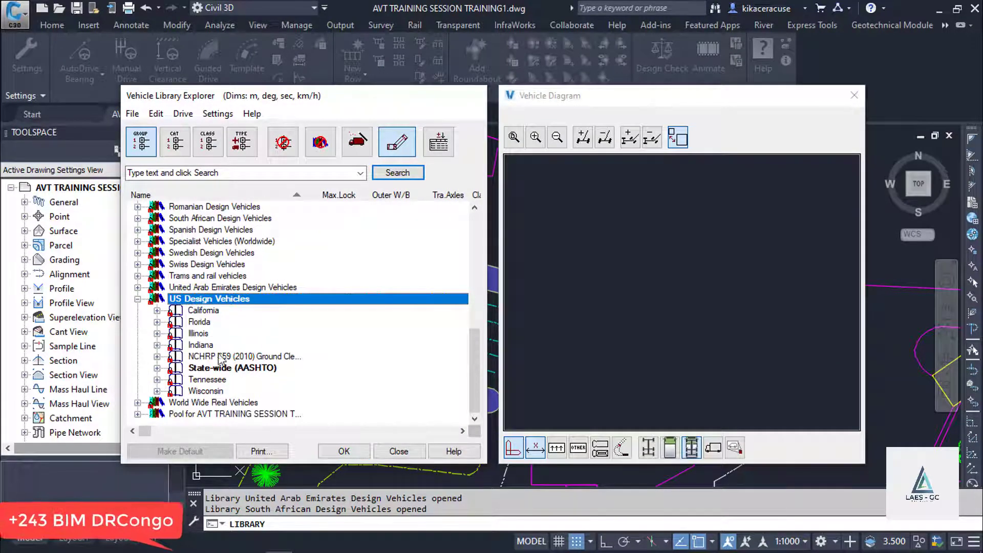
{"action": "left_click", "coordinate": [137, 414]}
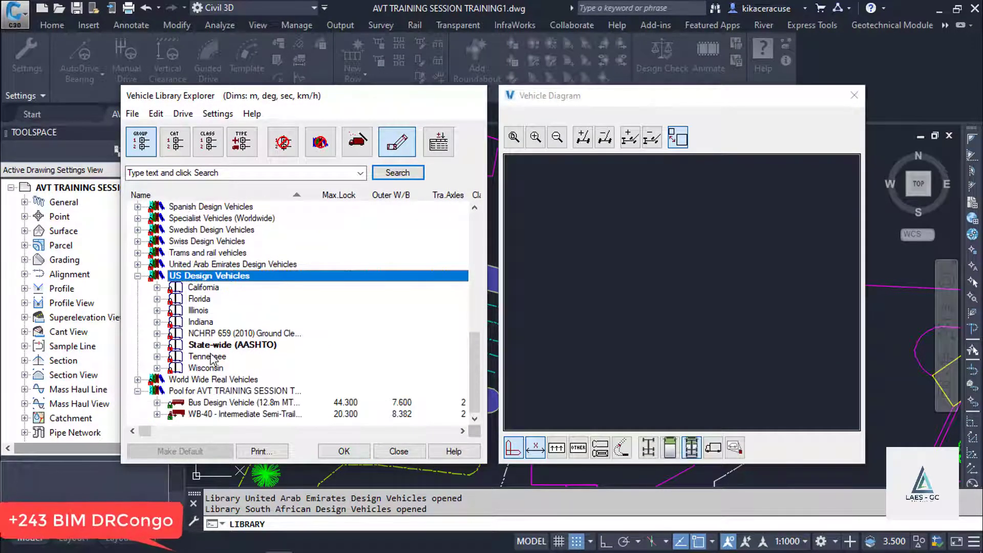
{"action": "left_click", "coordinate": [224, 414]}
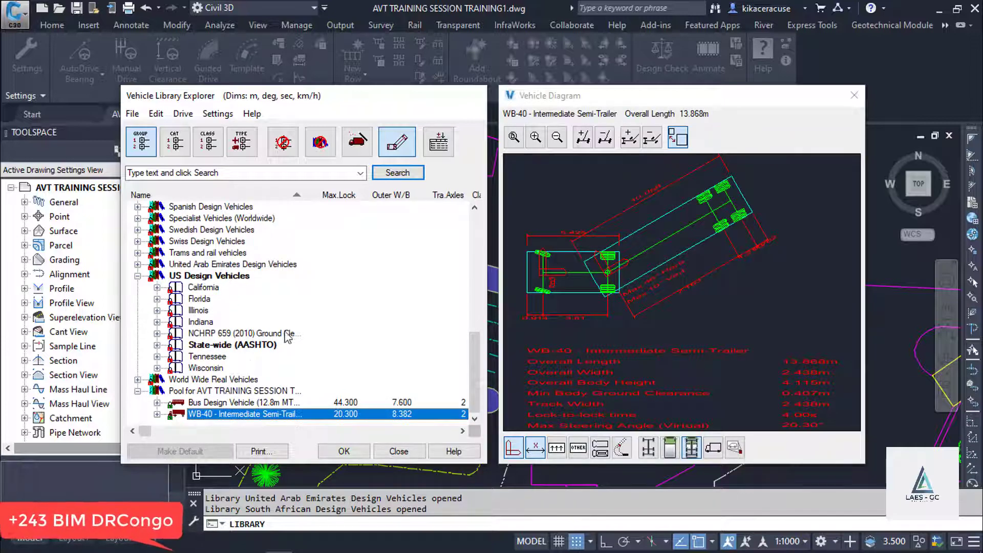
{"action": "left_click", "coordinate": [249, 403]}
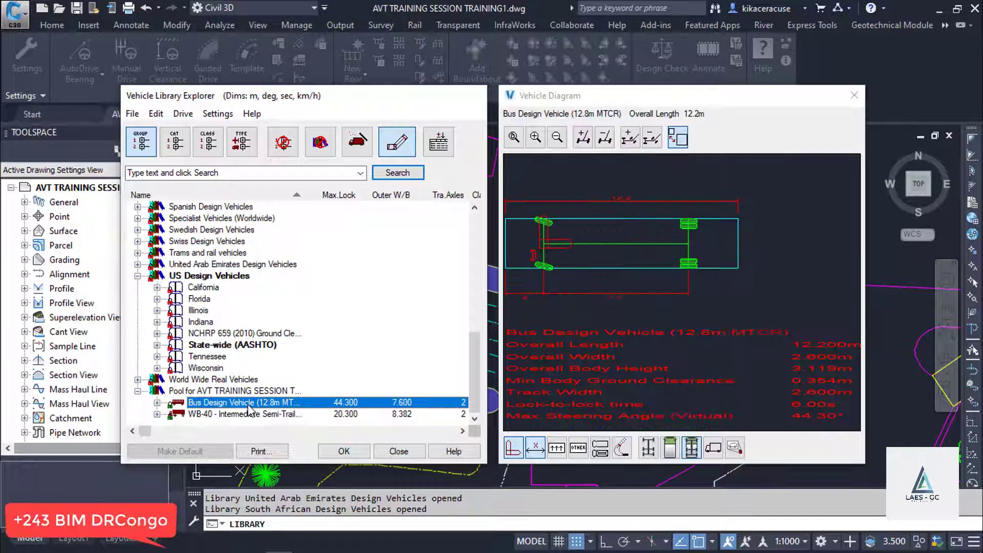
{"action": "left_click", "coordinate": [345, 451]}
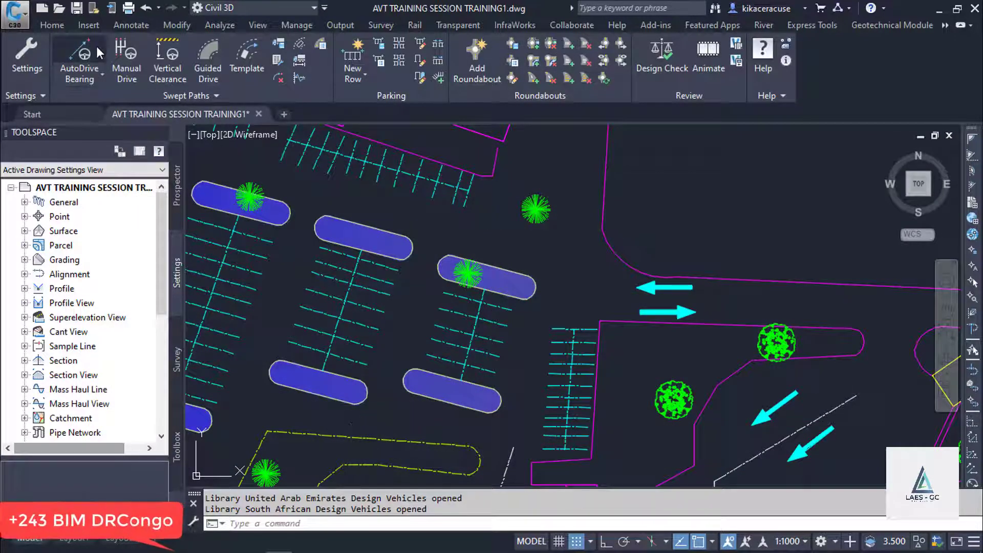
{"action": "left_click", "coordinate": [99, 76]}
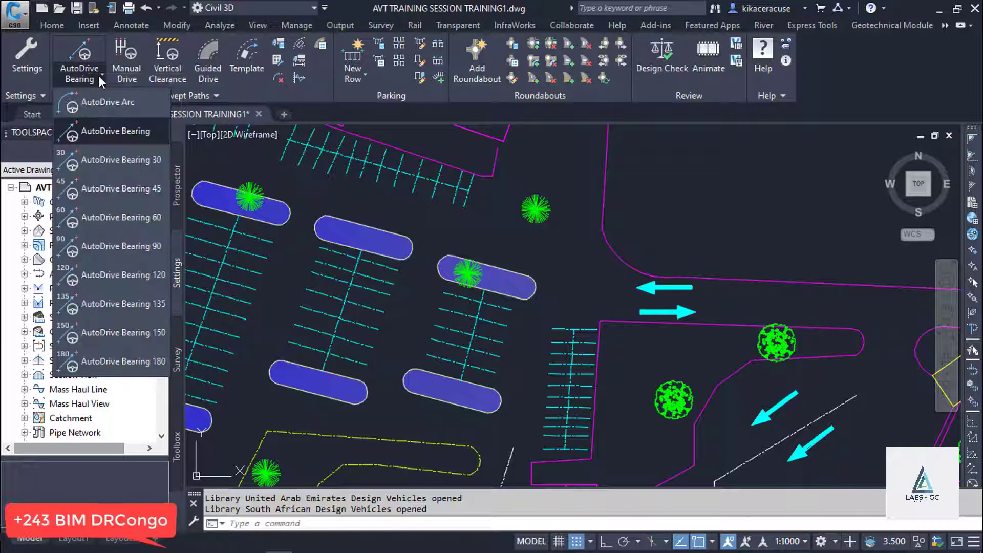
{"action": "left_click", "coordinate": [102, 130]}
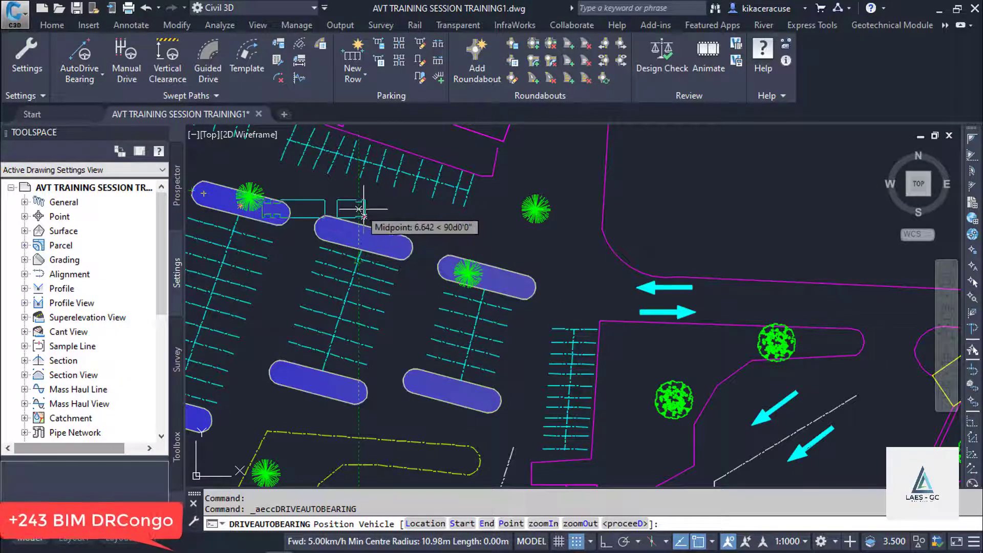
{"action": "scroll", "coordinate": [350, 224], "scroll_direction": "down", "scroll_amount": 4}
{"action": "scroll", "coordinate": [648, 264], "scroll_direction": "up", "scroll_amount": 1}
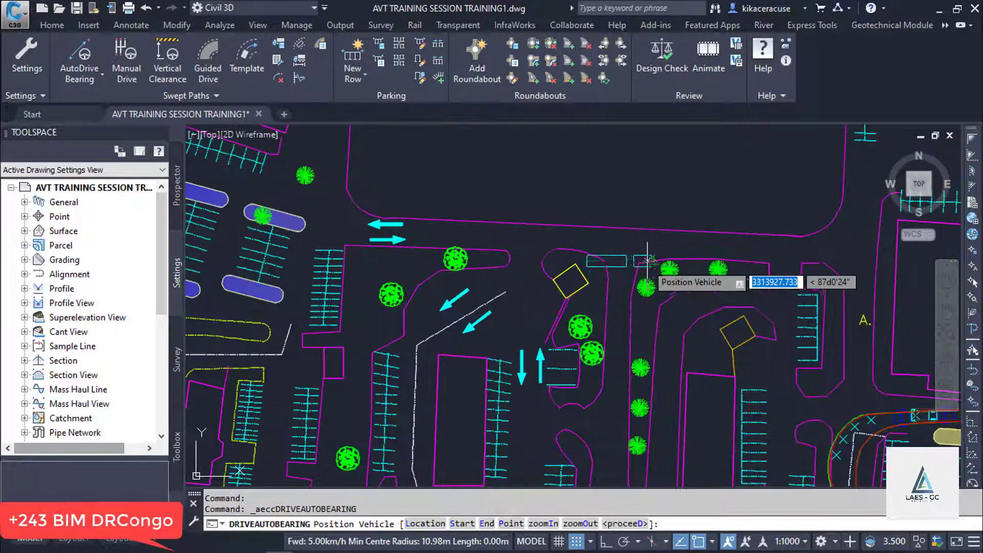
{"action": "scroll", "coordinate": [543, 210], "scroll_direction": "down", "scroll_amount": 1}
{"action": "scroll", "coordinate": [546, 238], "scroll_direction": "up", "scroll_amount": 1}
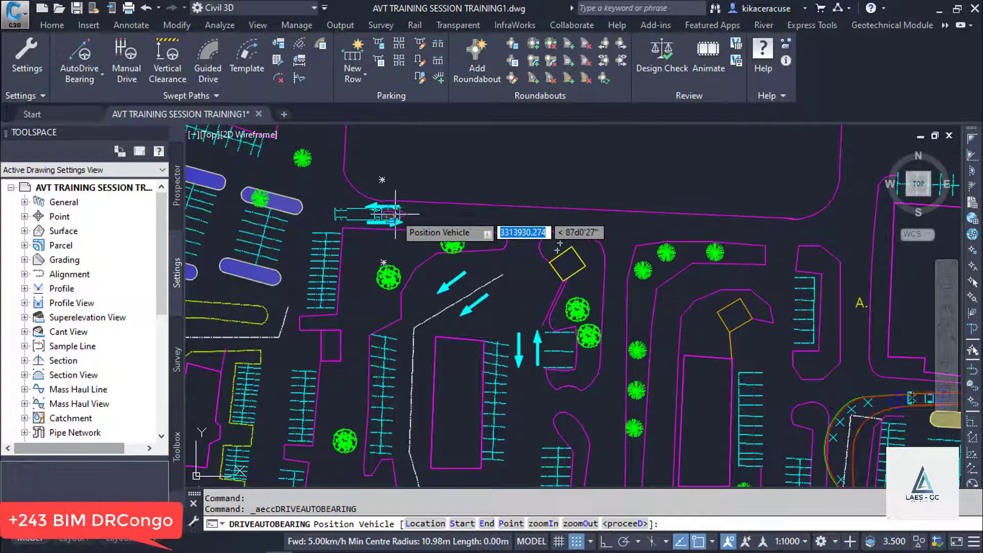
{"action": "scroll", "coordinate": [447, 212], "scroll_direction": "down", "scroll_amount": 3}
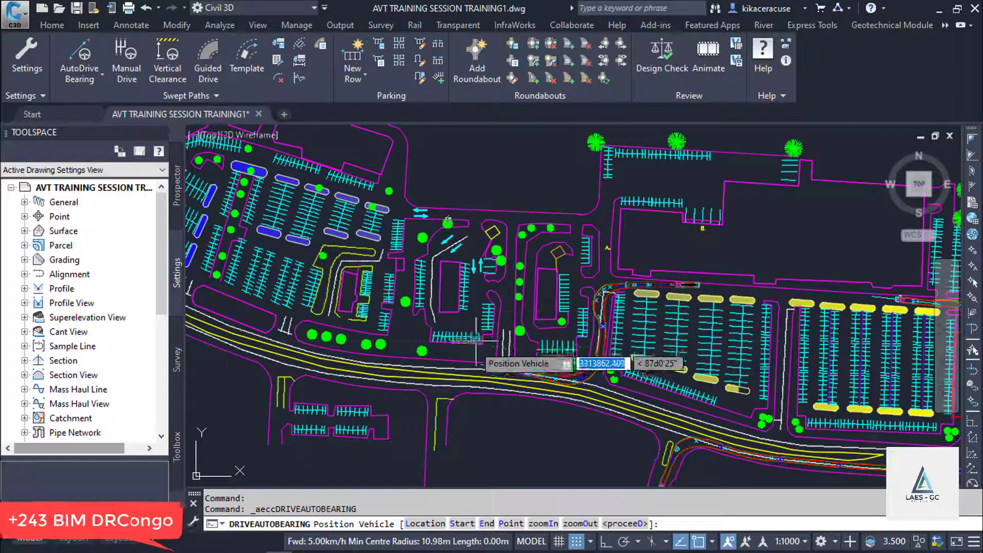
{"action": "scroll", "coordinate": [485, 295], "scroll_direction": "up", "scroll_amount": 4}
{"action": "key", "text": "Escape"}
{"action": "scroll", "coordinate": [480, 296], "scroll_direction": "down", "scroll_amount": 3}
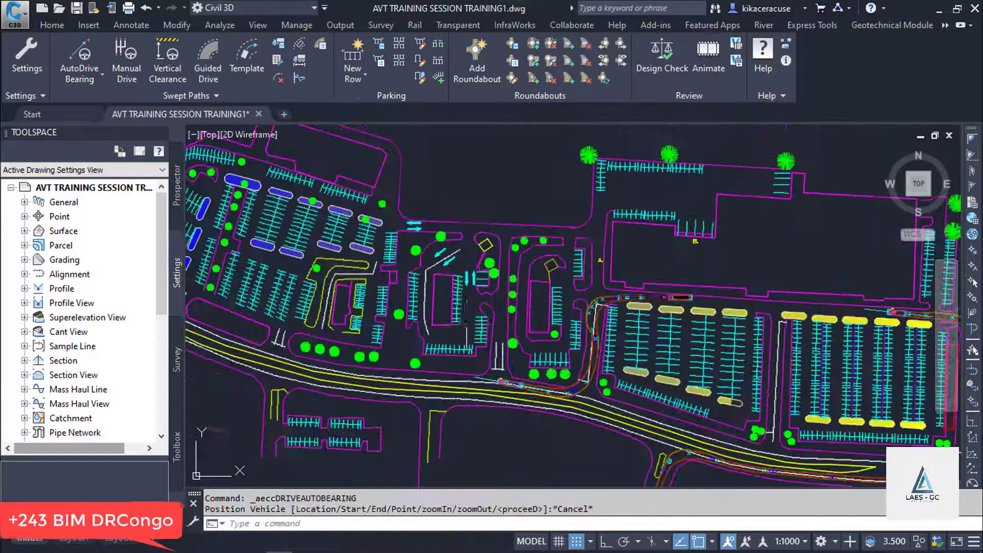
{"action": "scroll", "coordinate": [466, 258], "scroll_direction": "up", "scroll_amount": 2}
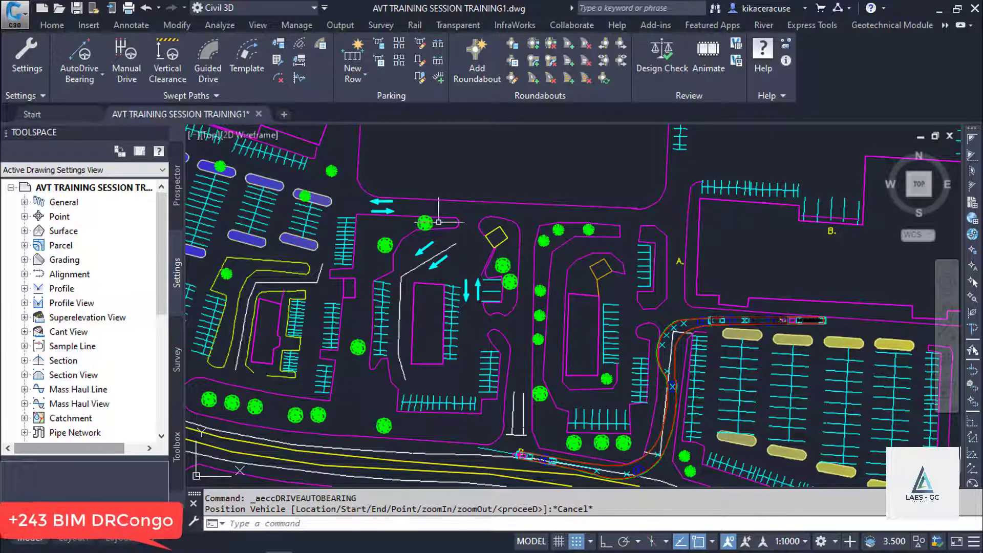
{"action": "scroll", "coordinate": [439, 222], "scroll_direction": "up", "scroll_amount": 2}
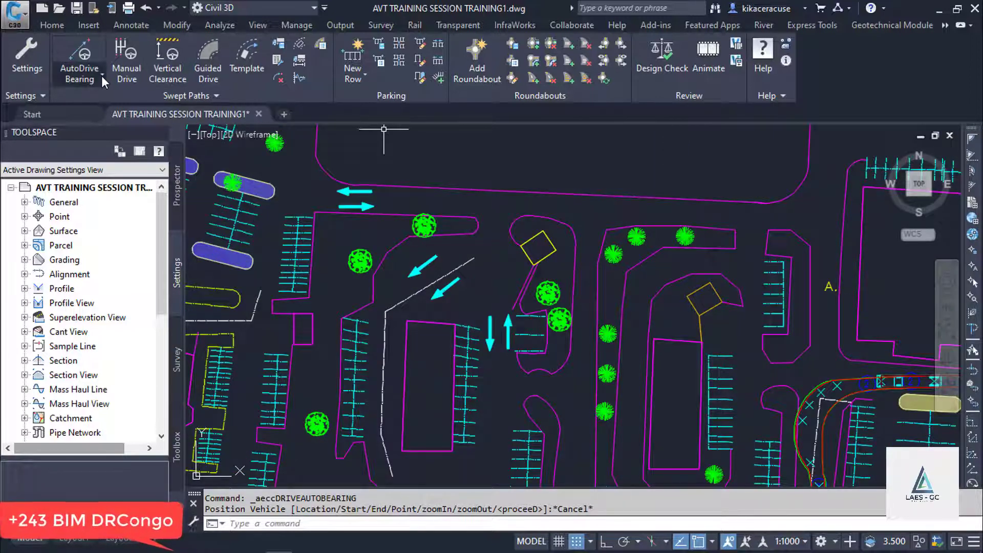
{"action": "left_click", "coordinate": [102, 75]}
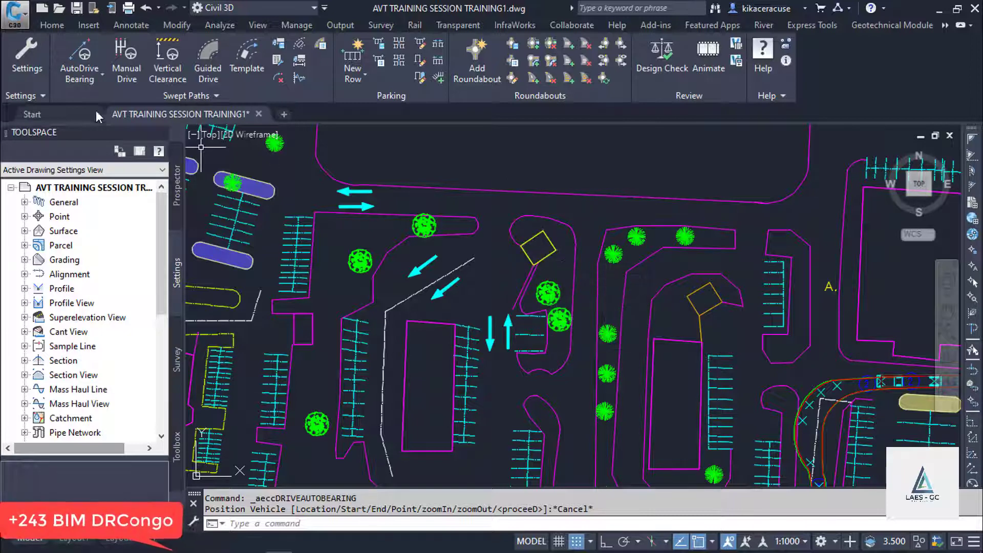
{"action": "left_click", "coordinate": [98, 80]}
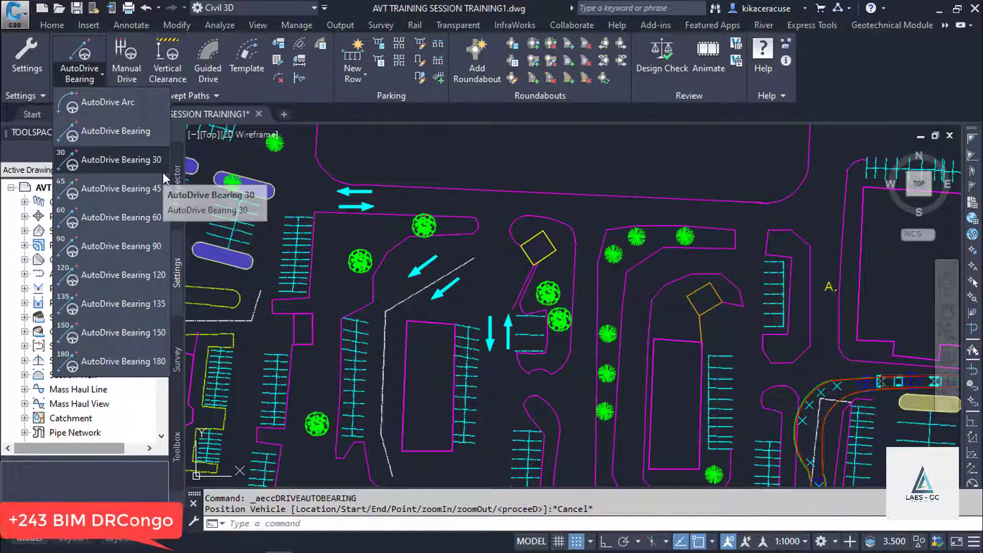
{"action": "left_click", "coordinate": [339, 192]}
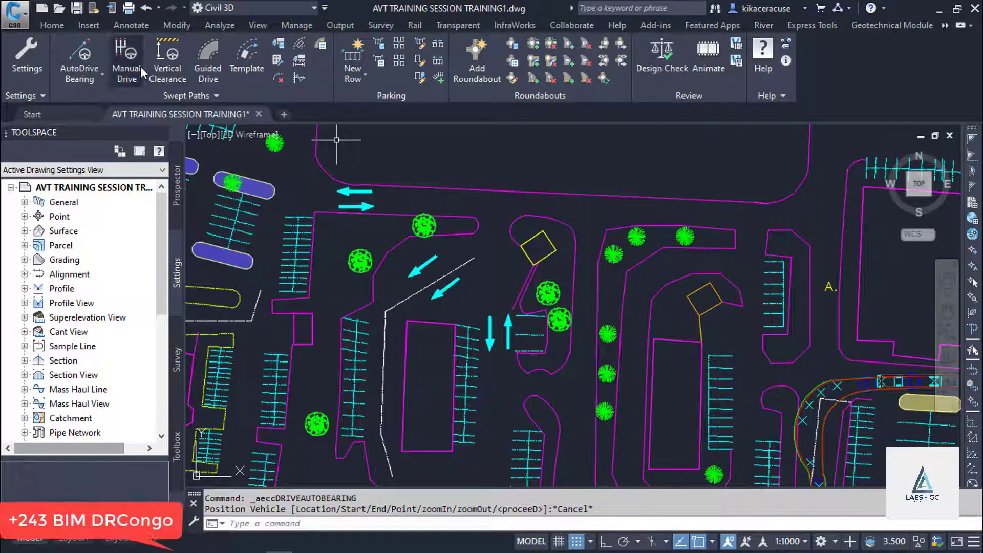
{"action": "left_click", "coordinate": [97, 75]}
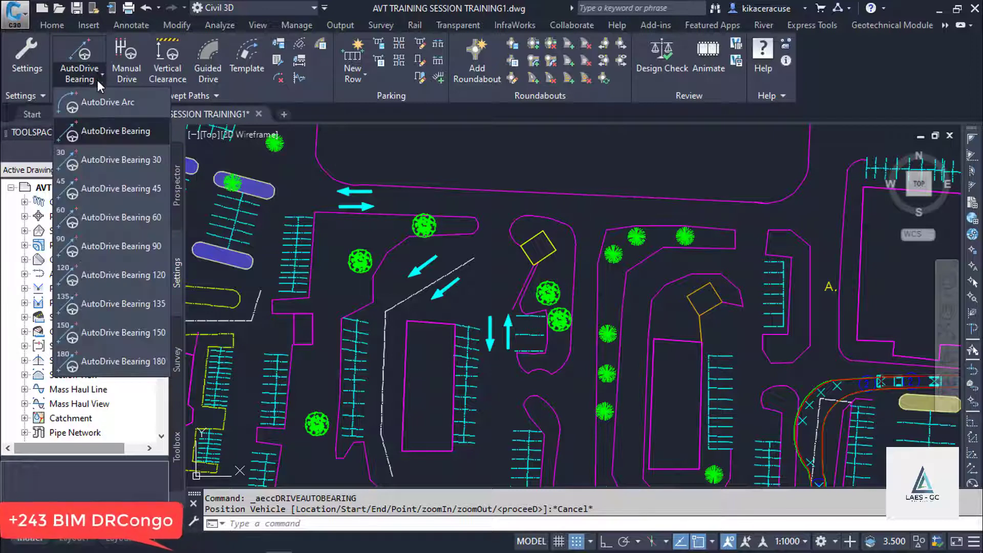
{"action": "left_click", "coordinate": [107, 132]}
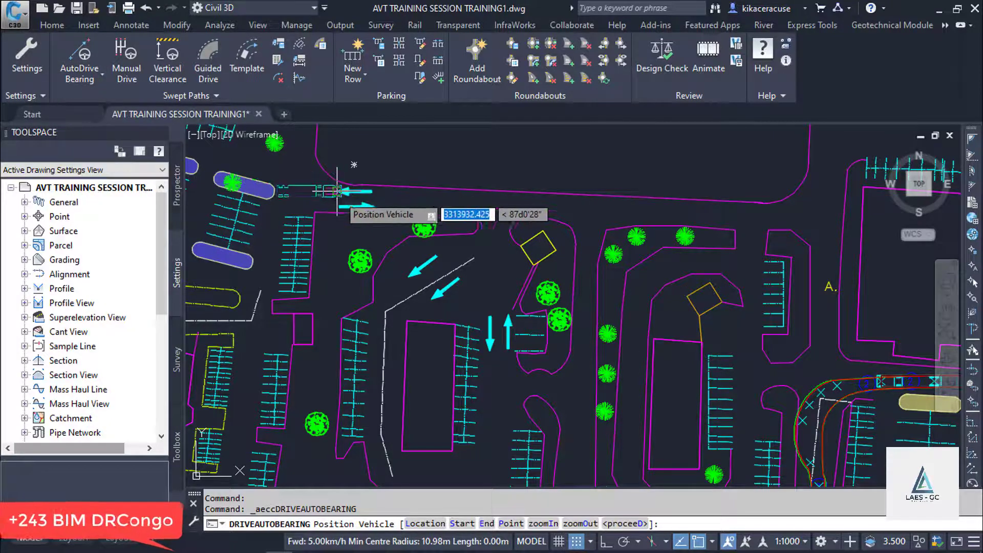
{"action": "scroll", "coordinate": [361, 199], "scroll_direction": "up", "scroll_amount": 4}
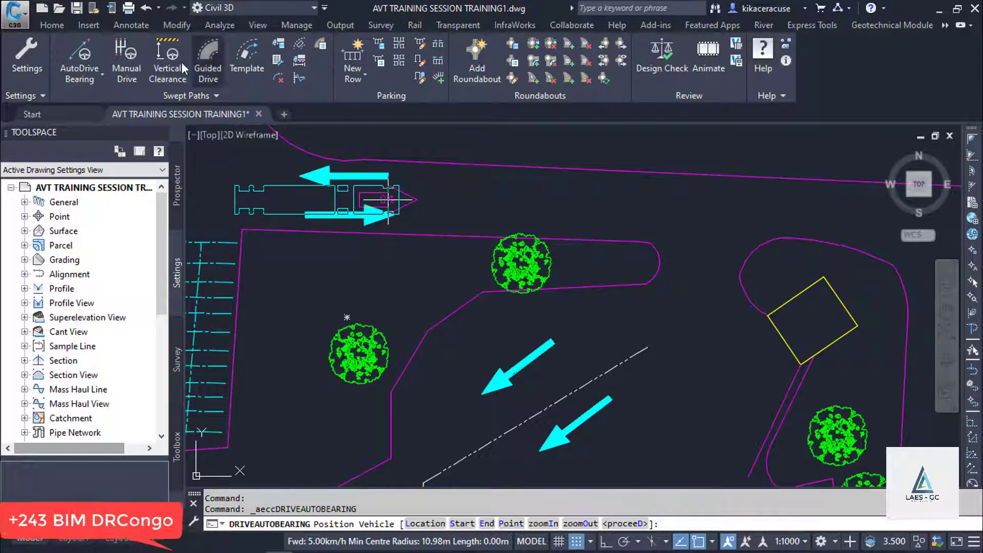
Step: Make the WB-40 Intermediate Semi-Trailer from the bolded AASHTO 2011 US group under State-wide (AASHTO) the default vehicle and close the library
{"action": "left_click", "coordinate": [284, 47]}
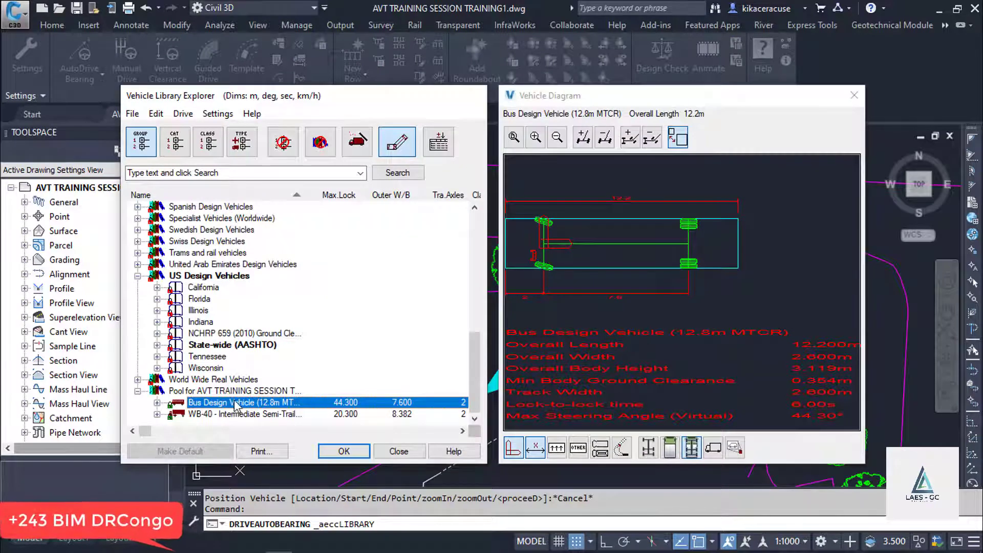
{"action": "right_click", "coordinate": [253, 407]}
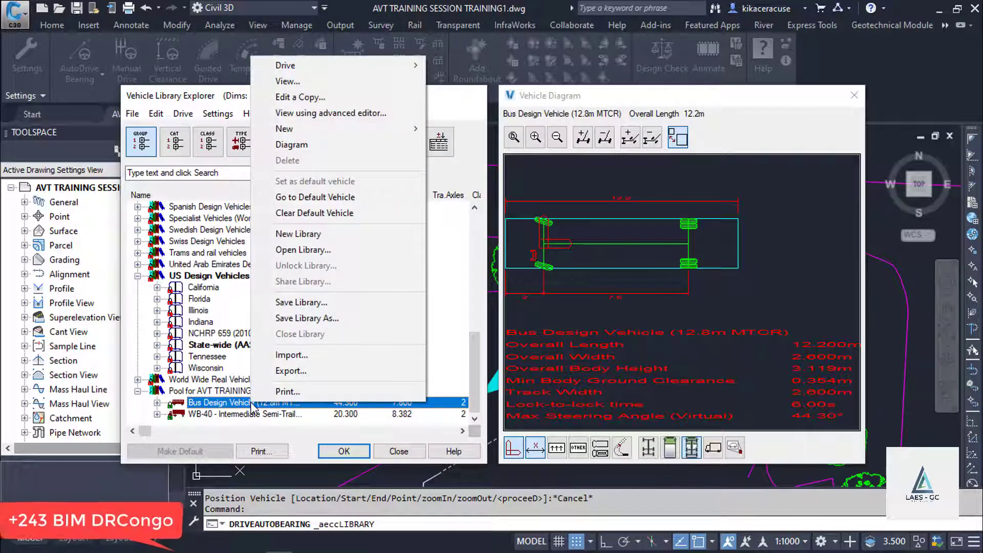
{"action": "key", "text": "Escape"}
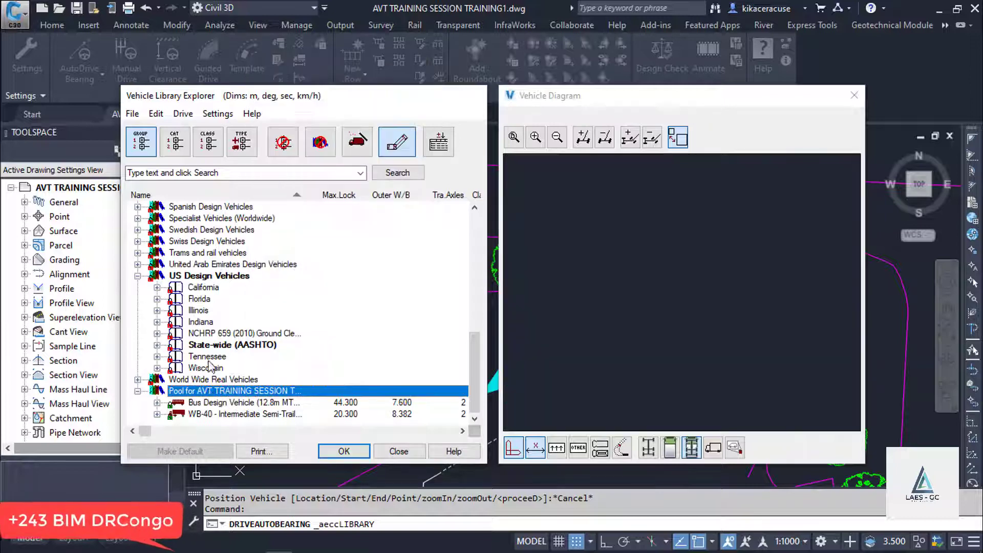
{"action": "left_click", "coordinate": [157, 345]}
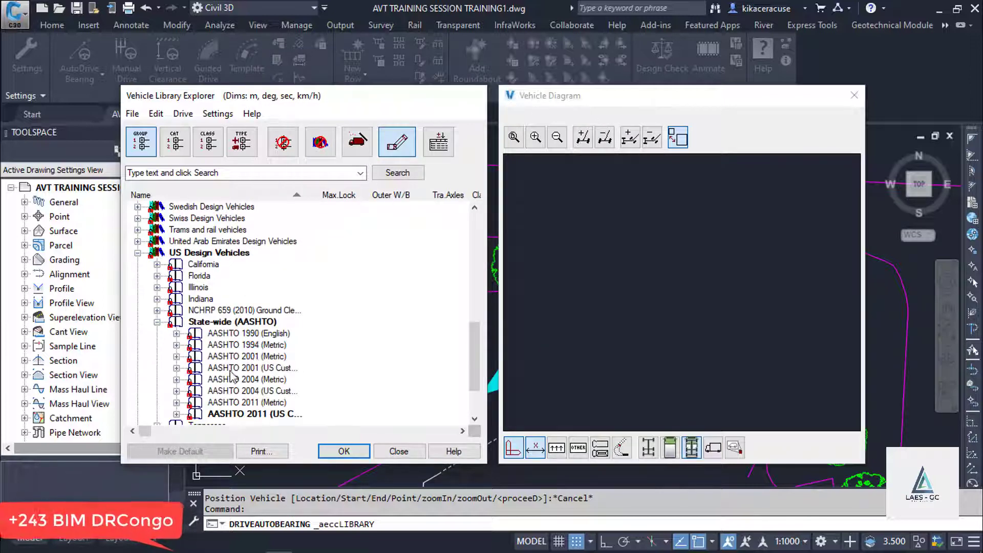
{"action": "scroll", "coordinate": [232, 377], "scroll_direction": "down", "scroll_amount": 2}
{"action": "left_click", "coordinate": [177, 344]}
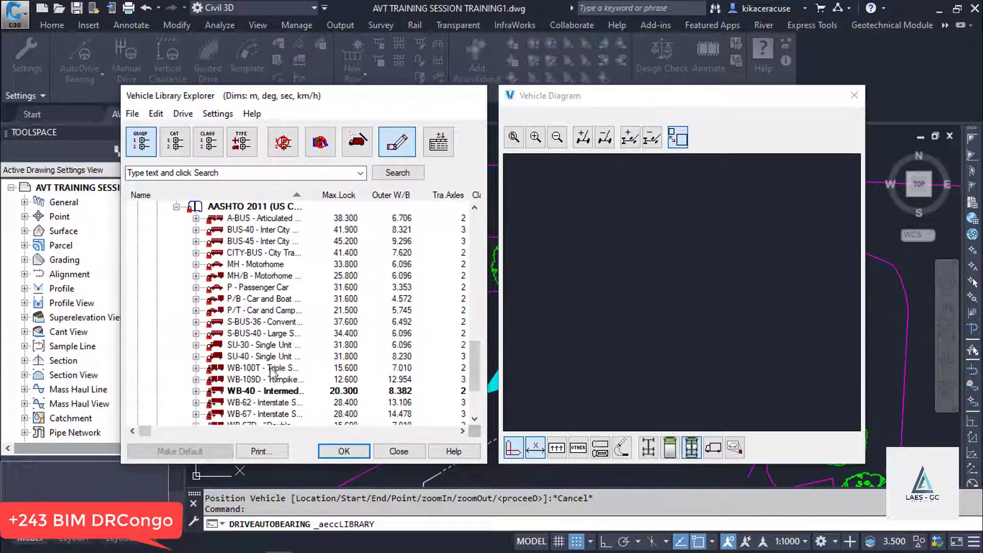
{"action": "left_click", "coordinate": [254, 393]}
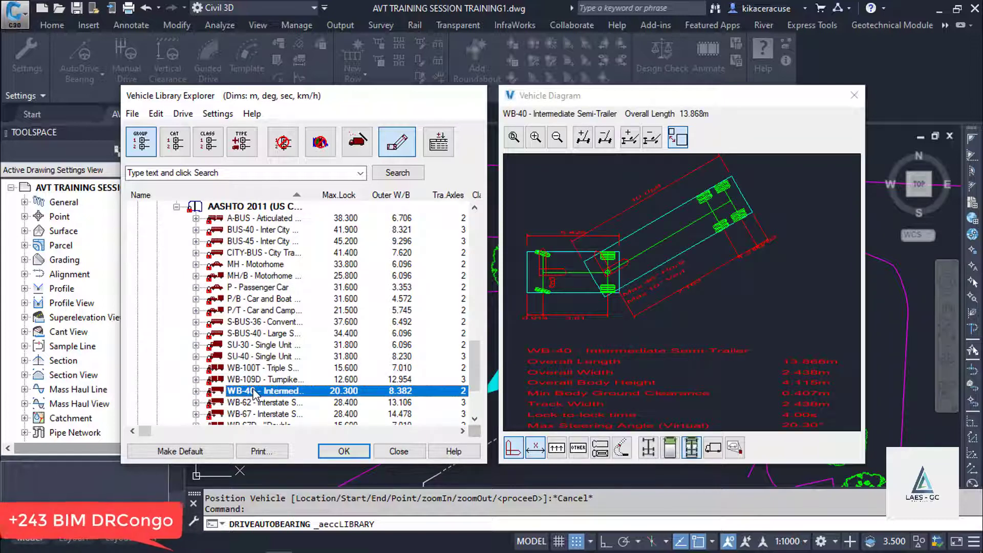
{"action": "left_click", "coordinate": [200, 449]}
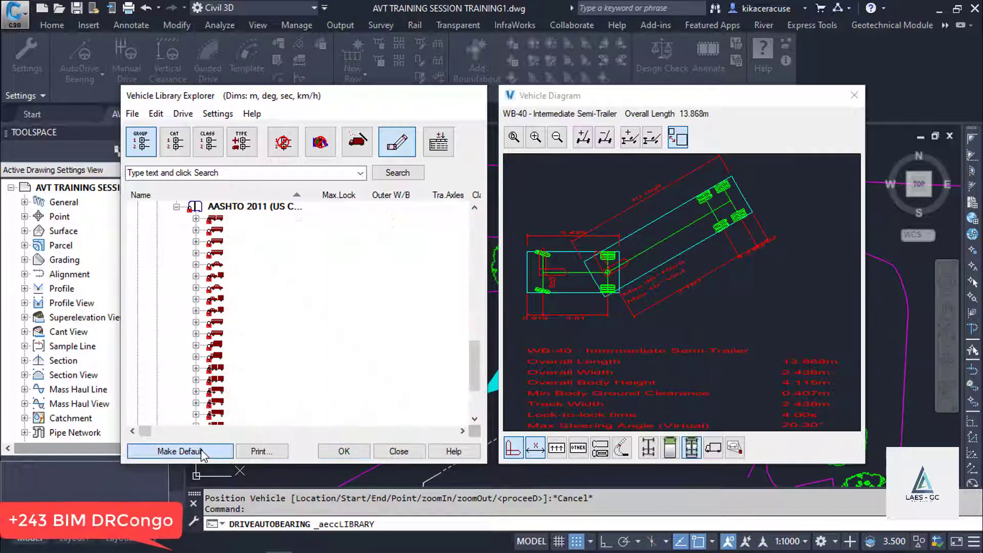
{"action": "left_click", "coordinate": [344, 451]}
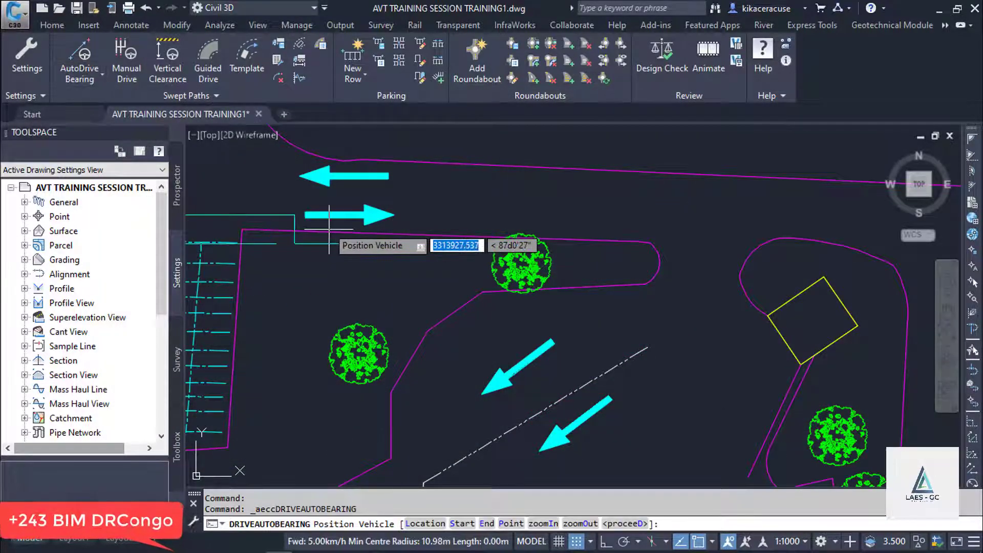
Step: Place the WB-40 semi-trailer on the entry road at the two opposing horizontal arrows, facing east, and proceed to AutoDrive
{"action": "left_click", "coordinate": [424, 200]}
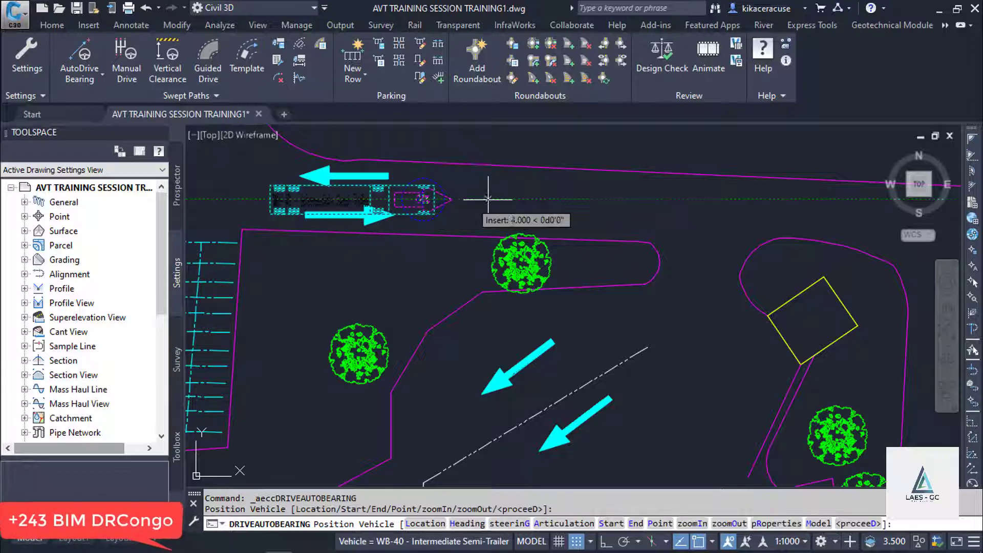
{"action": "scroll", "coordinate": [389, 225], "scroll_direction": "down", "scroll_amount": 2}
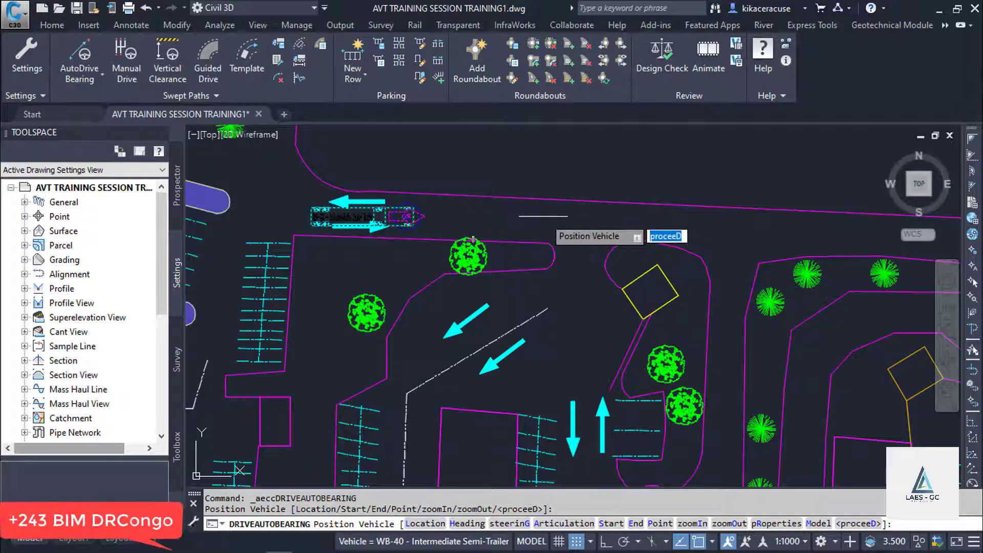
{"action": "key", "text": "Return"}
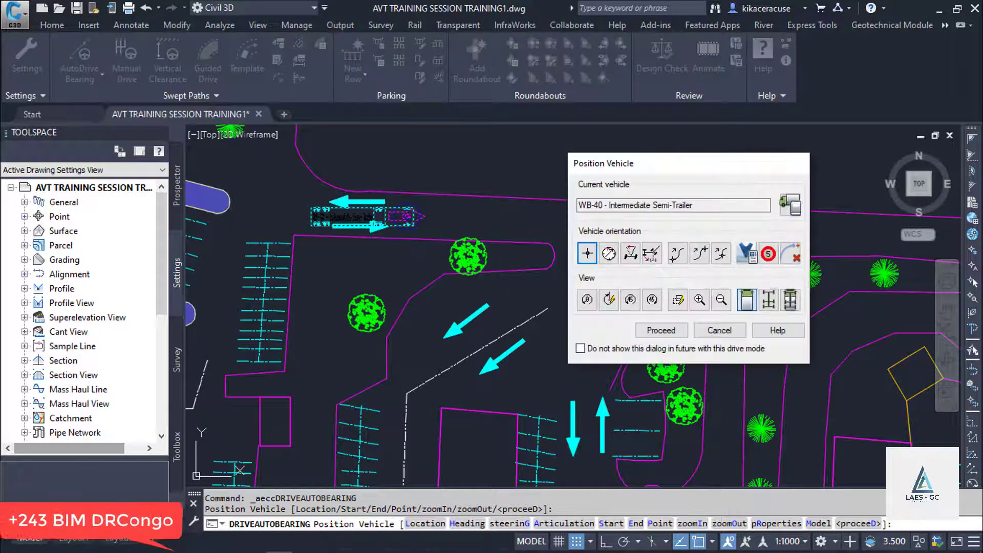
{"action": "mouse_move", "coordinate": [656, 162]}
{"action": "left_mouse_down"}
{"action": "mouse_move", "coordinate": [446, 162]}
{"action": "mouse_move", "coordinate": [261, 109]}
{"action": "left_mouse_up"}
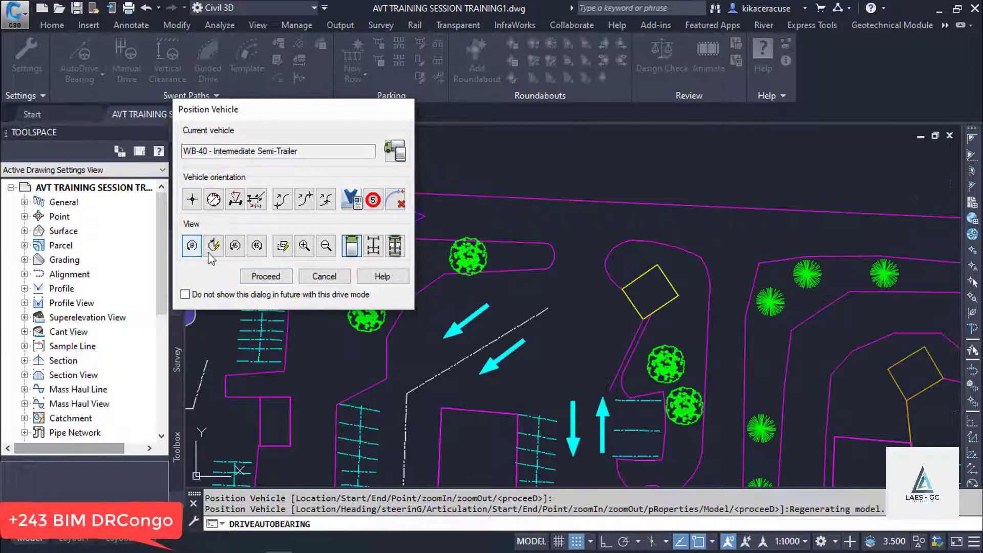
{"action": "left_click", "coordinate": [266, 276]}
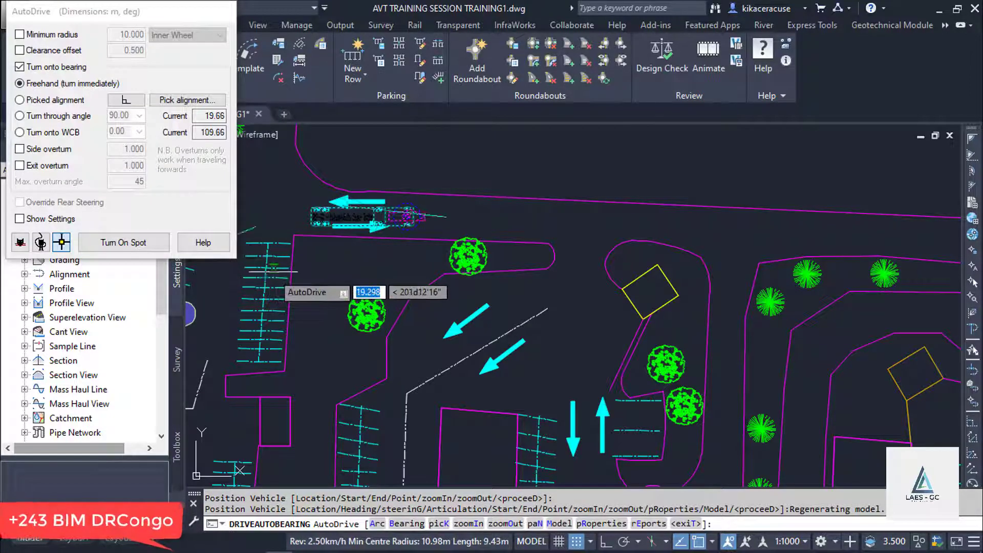
{"action": "scroll", "coordinate": [580, 223], "scroll_direction": "down", "scroll_amount": 4}
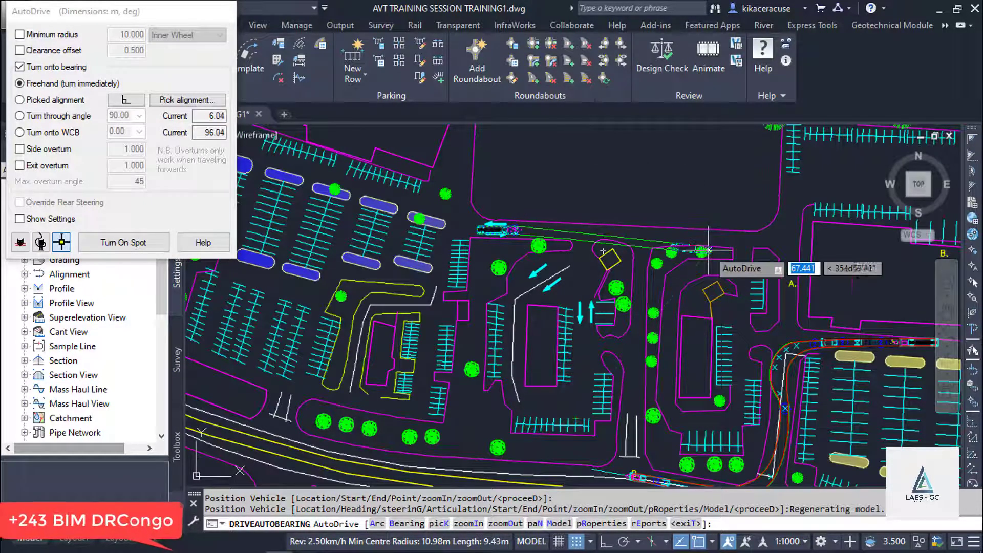
Step: Try the turn-through-angle mode at 90 degrees, previewing the trailer's path down the aisles of the parking site
{"action": "left_click", "coordinate": [20, 116]}
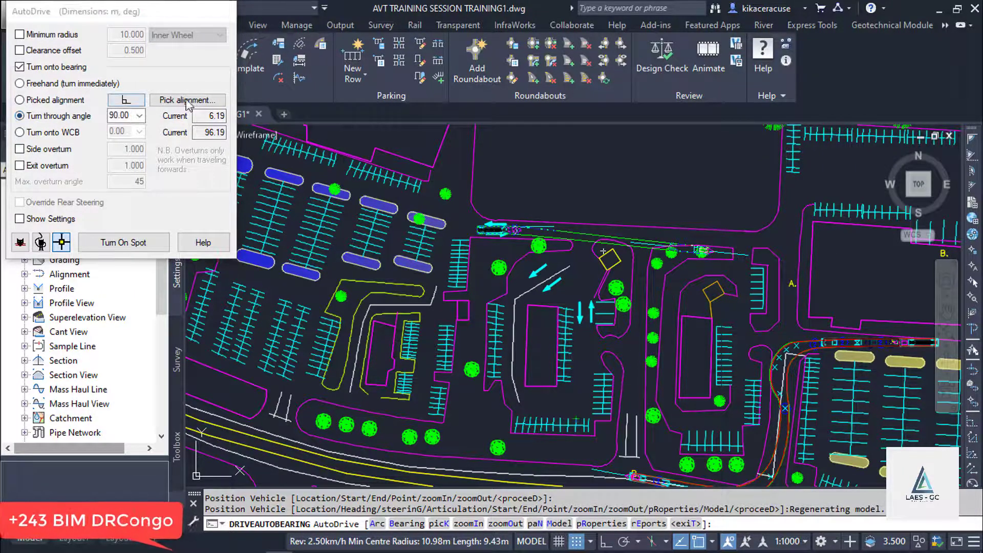
{"action": "scroll", "coordinate": [475, 215], "scroll_direction": "down", "scroll_amount": 1}
{"action": "scroll", "coordinate": [577, 275], "scroll_direction": "up", "scroll_amount": 2}
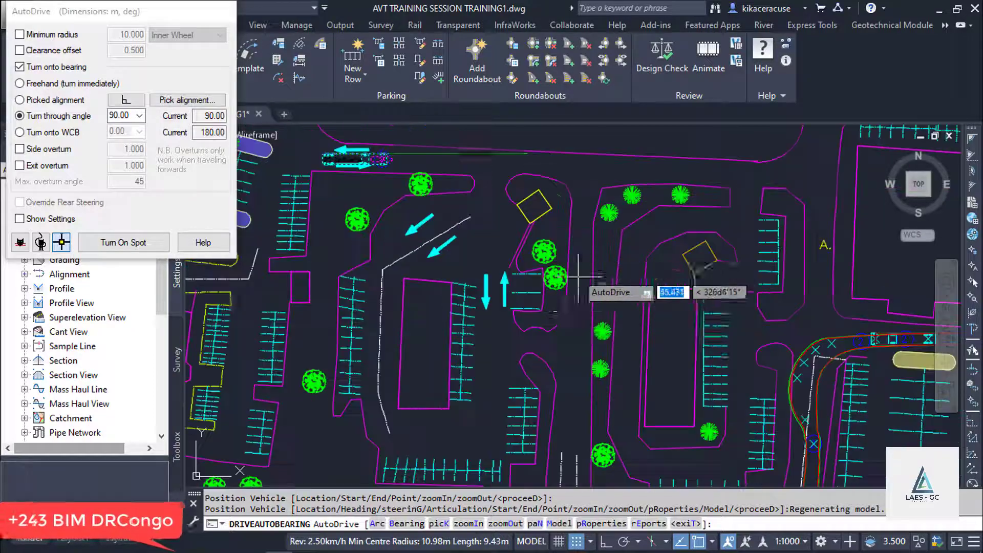
{"action": "scroll", "coordinate": [577, 302], "scroll_direction": "down", "scroll_amount": 2}
{"action": "scroll", "coordinate": [566, 417], "scroll_direction": "up", "scroll_amount": 2}
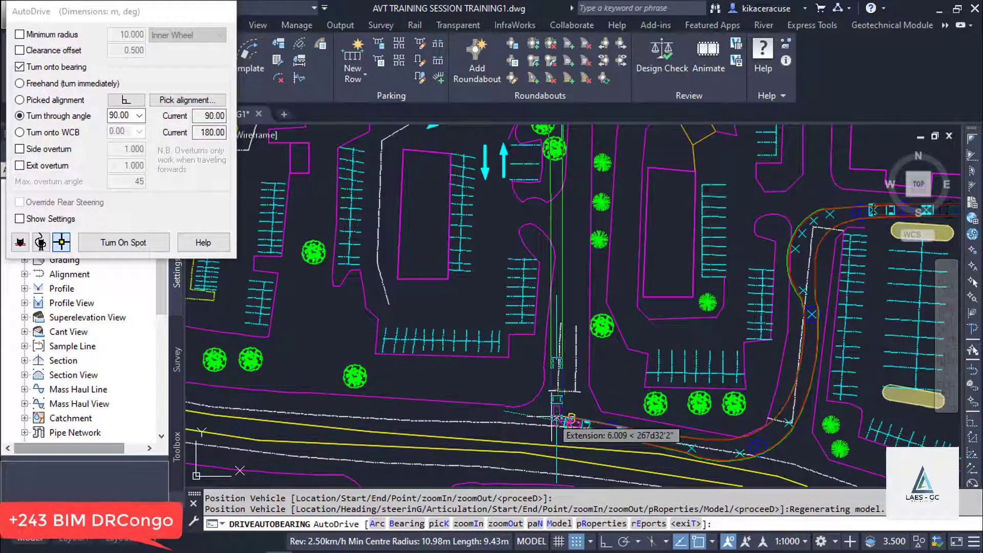
{"action": "scroll", "coordinate": [556, 419], "scroll_direction": "down", "scroll_amount": 2}
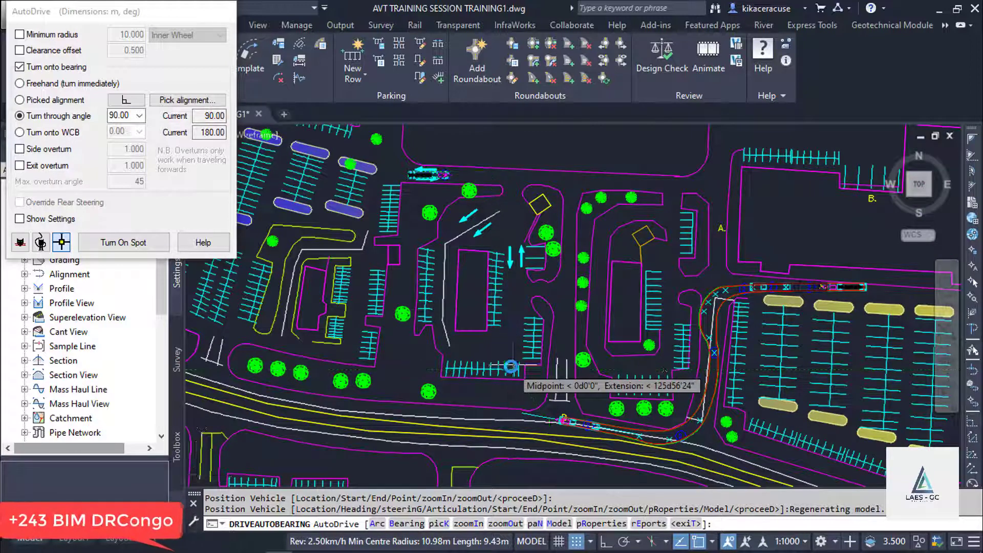
{"action": "scroll", "coordinate": [511, 368], "scroll_direction": "up", "scroll_amount": 3}
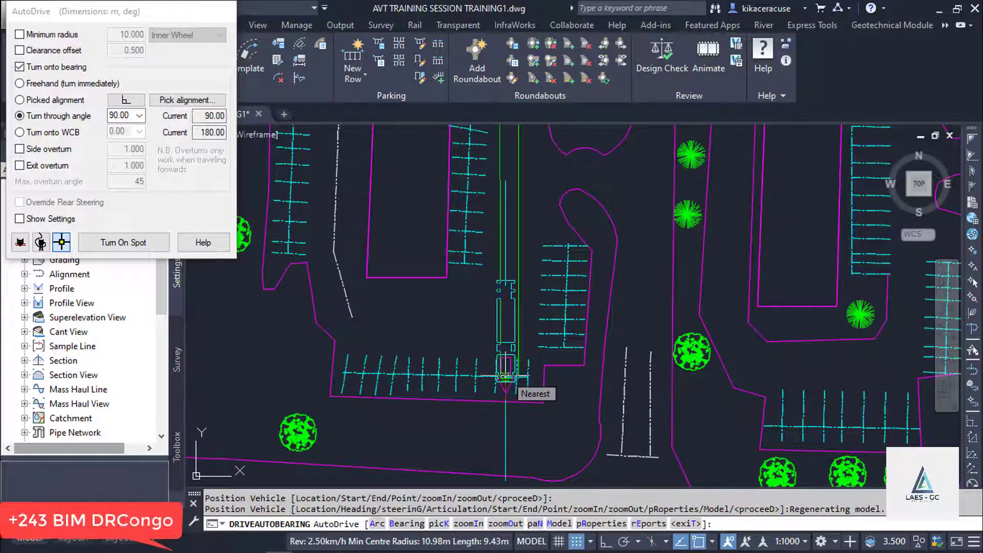
{"action": "scroll", "coordinate": [506, 377], "scroll_direction": "down", "scroll_amount": 2}
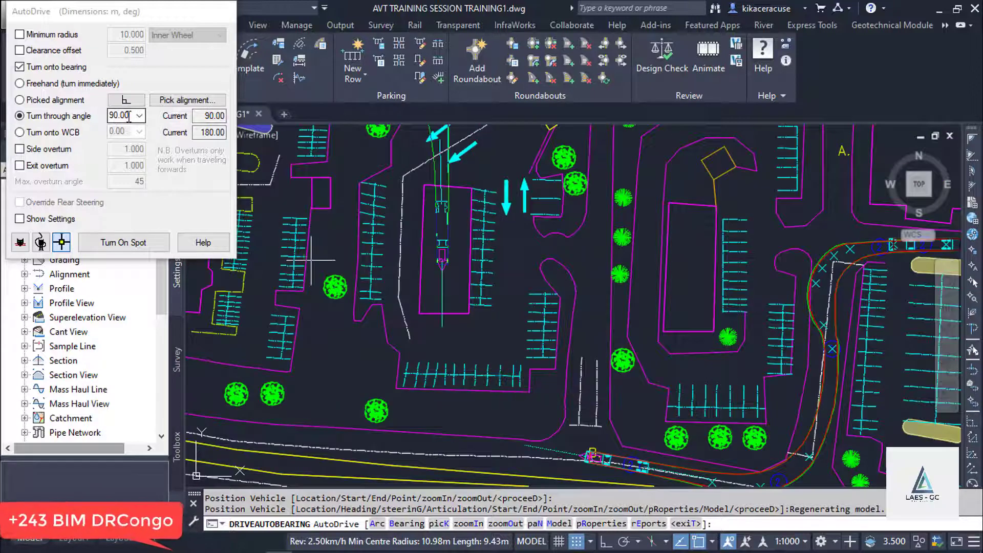
Step: Try turn angles of 45, 60, 20 and again 90 degrees for the trailer's previewed path
{"action": "left_click", "coordinate": [103, 117]}
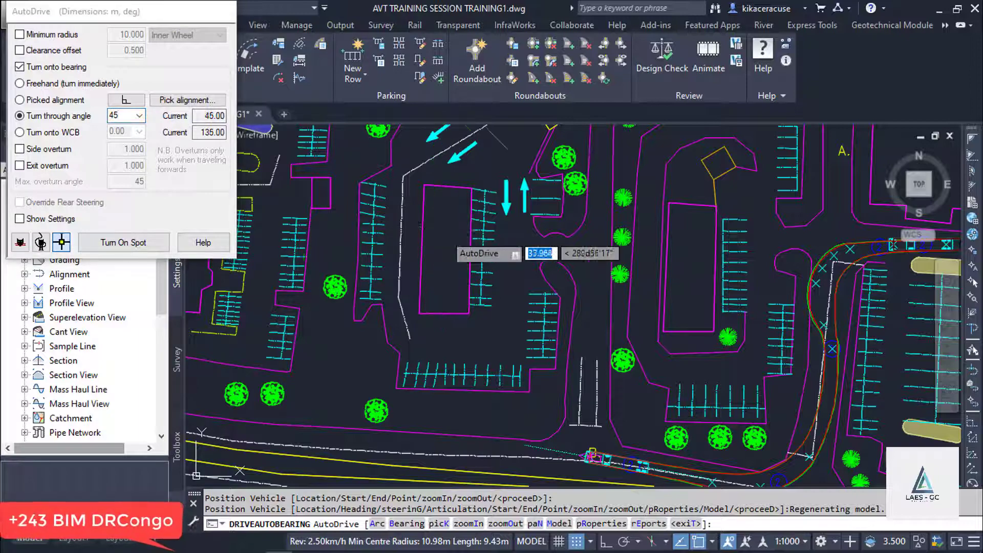
{"action": "scroll", "coordinate": [510, 246], "scroll_direction": "down", "scroll_amount": 3}
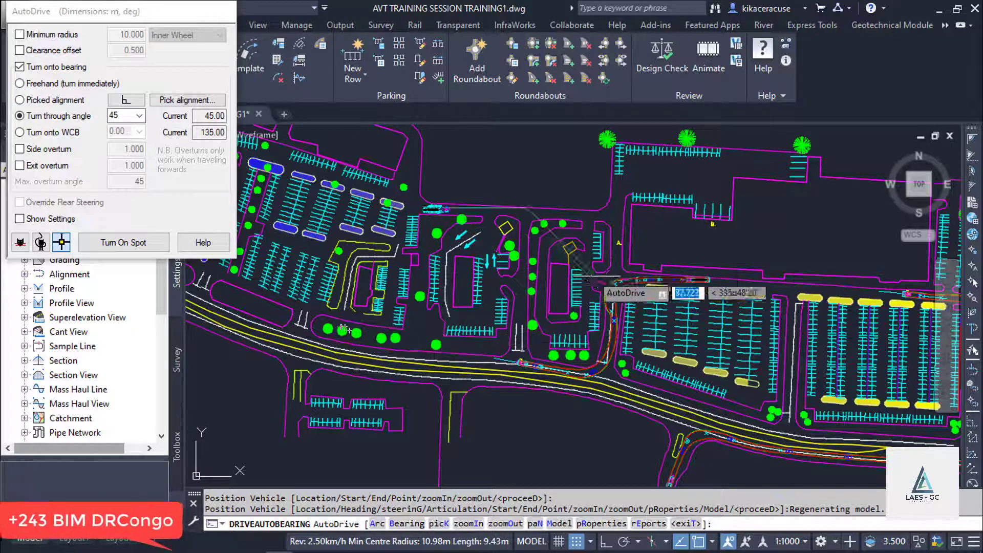
{"action": "left_click", "coordinate": [139, 117]}
{"action": "left_click", "coordinate": [128, 192]}
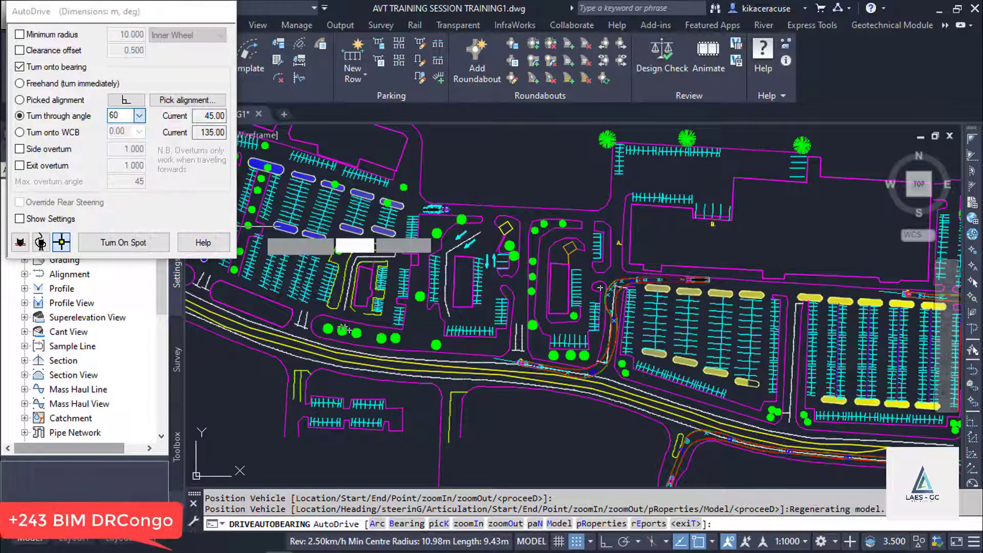
{"action": "left_click", "coordinate": [139, 116]}
{"action": "left_click", "coordinate": [119, 138]}
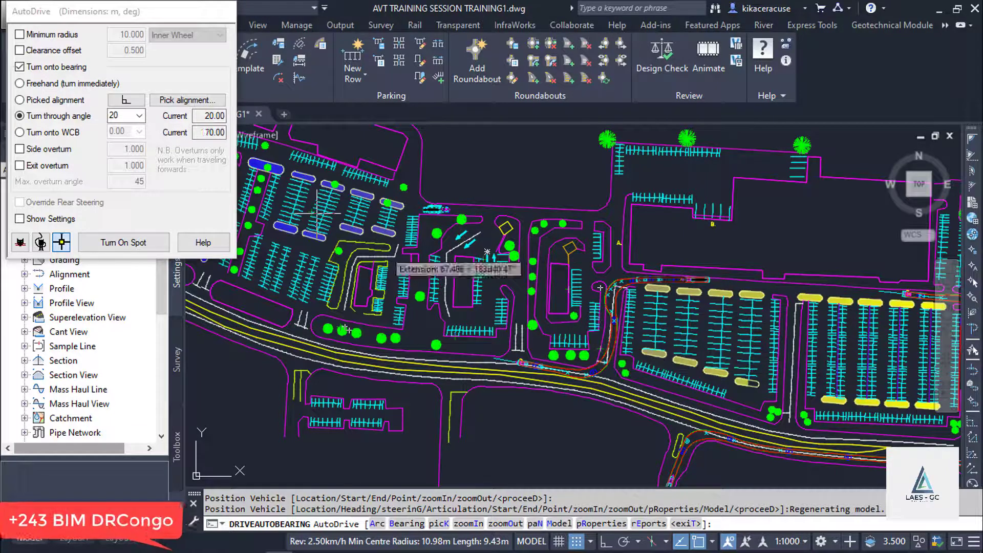
{"action": "left_click", "coordinate": [139, 116]}
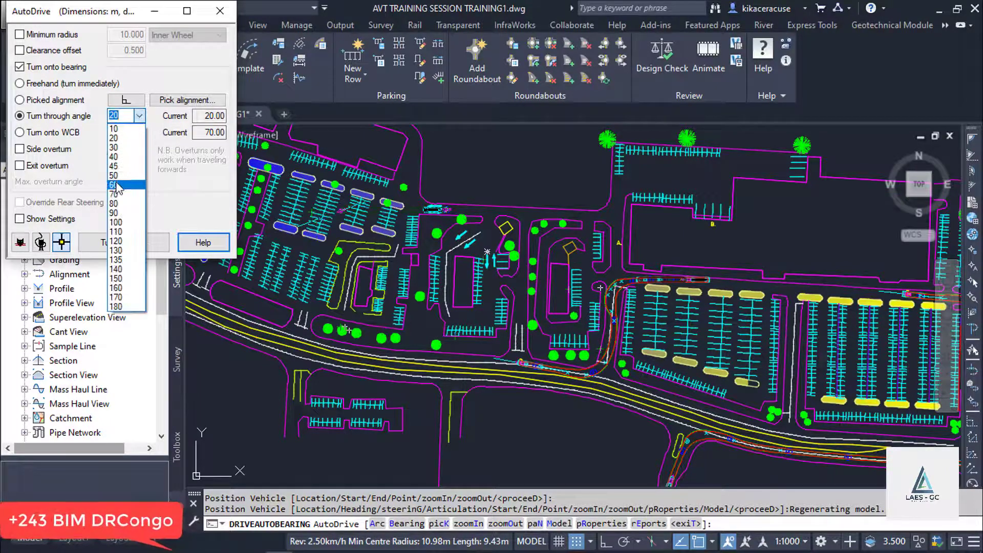
{"action": "left_click", "coordinate": [123, 214]}
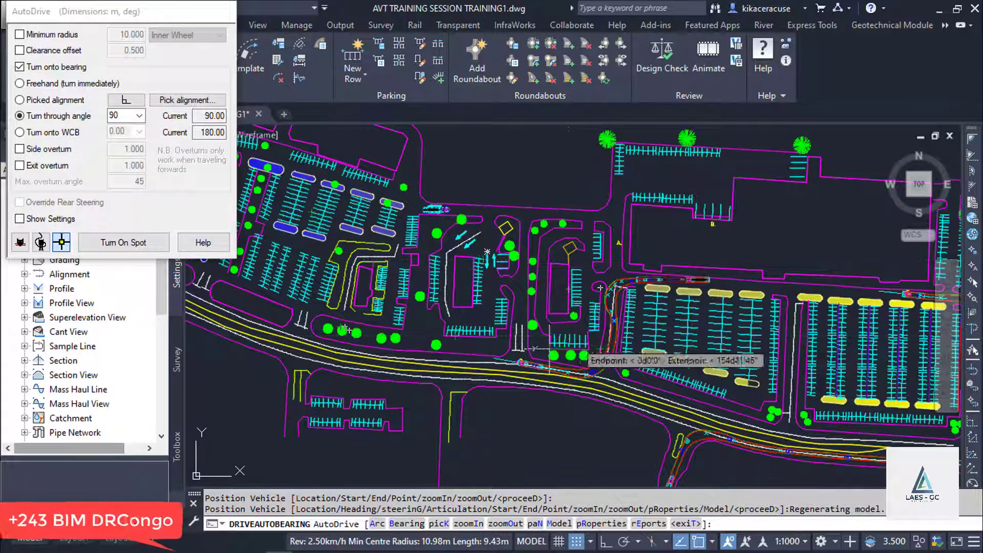
{"action": "scroll", "coordinate": [512, 359], "scroll_direction": "up", "scroll_amount": 4}
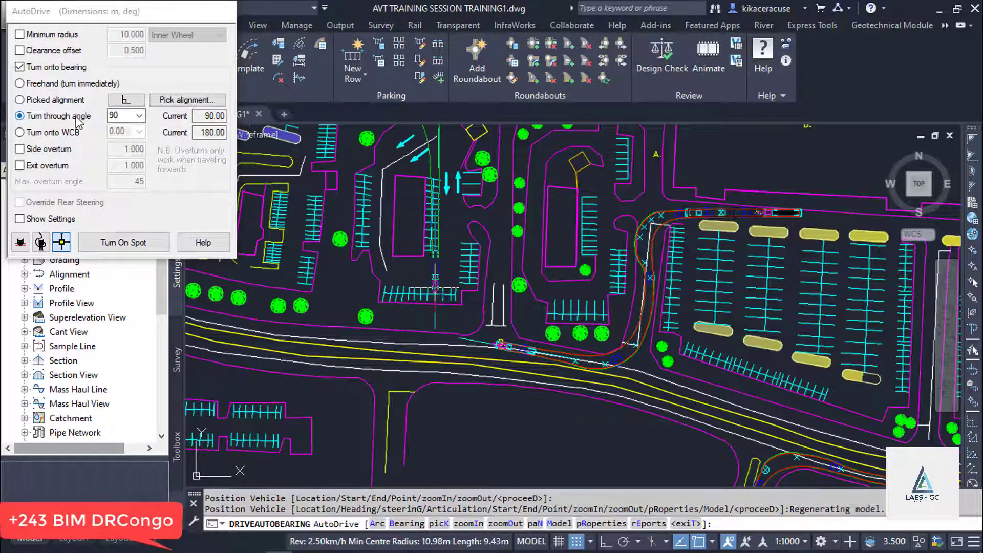
Step: Set the turn to a picked alignment, using the white dash-dot line west of the long rectangular building as datum
{"action": "left_click", "coordinate": [20, 101]}
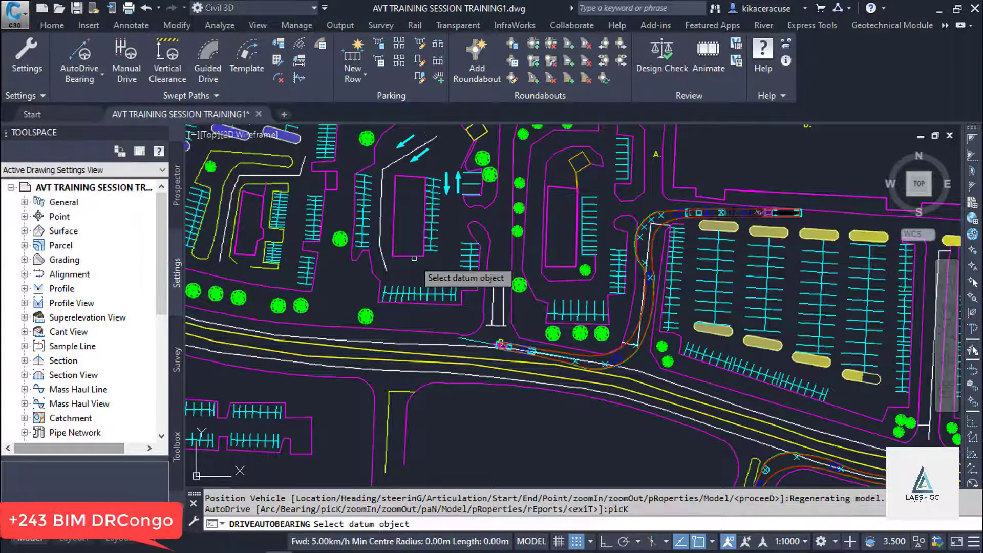
{"action": "scroll", "coordinate": [503, 360], "scroll_direction": "down", "scroll_amount": 5}
{"action": "scroll", "coordinate": [503, 322], "scroll_direction": "up", "scroll_amount": 5}
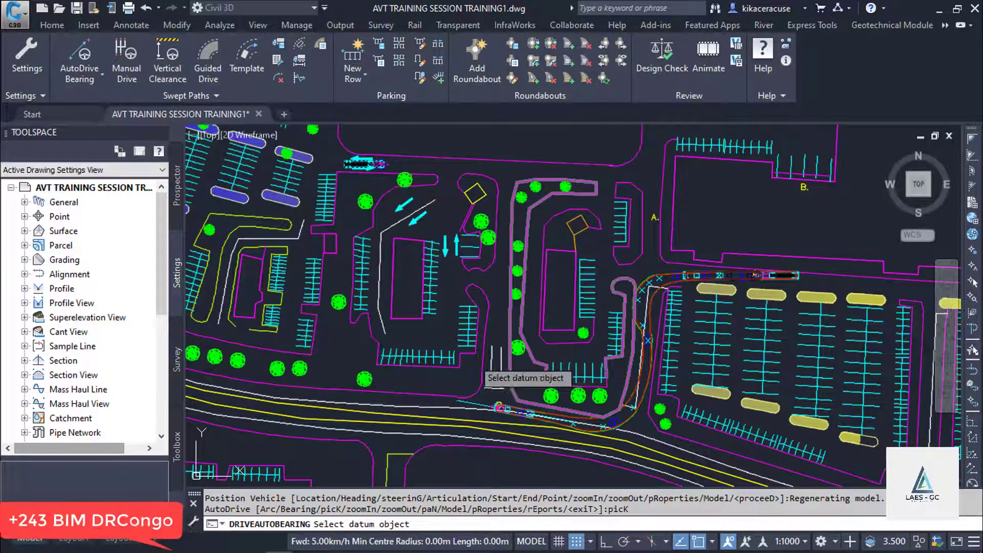
{"action": "scroll", "coordinate": [441, 357], "scroll_direction": "up", "scroll_amount": 2}
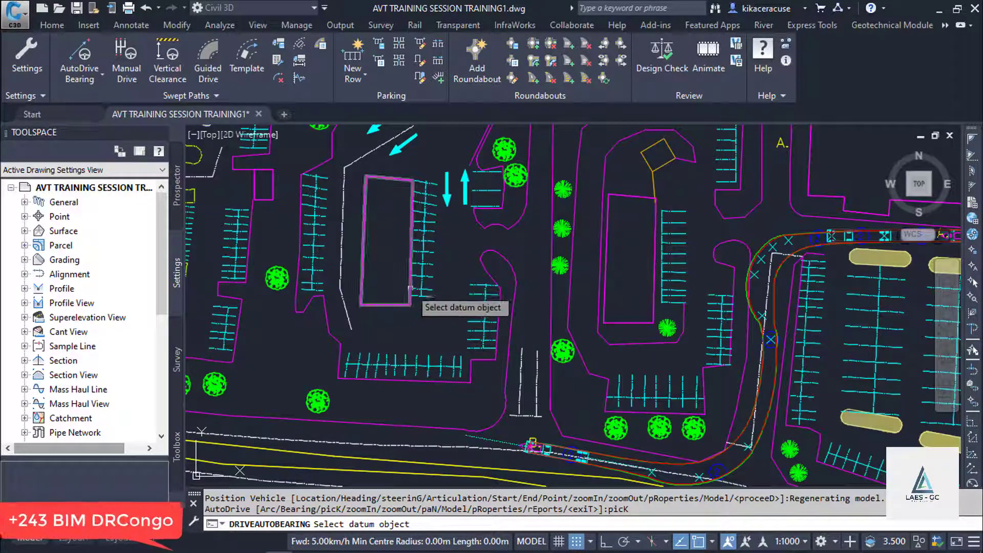
{"action": "scroll", "coordinate": [449, 390], "scroll_direction": "down", "scroll_amount": 3}
{"action": "scroll", "coordinate": [440, 359], "scroll_direction": "up", "scroll_amount": 3}
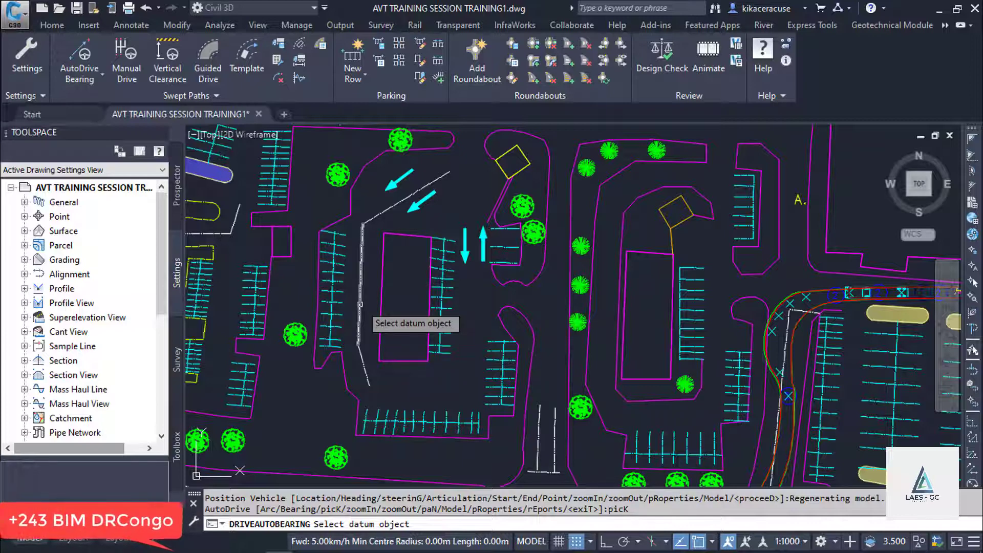
{"action": "left_click", "coordinate": [360, 304]}
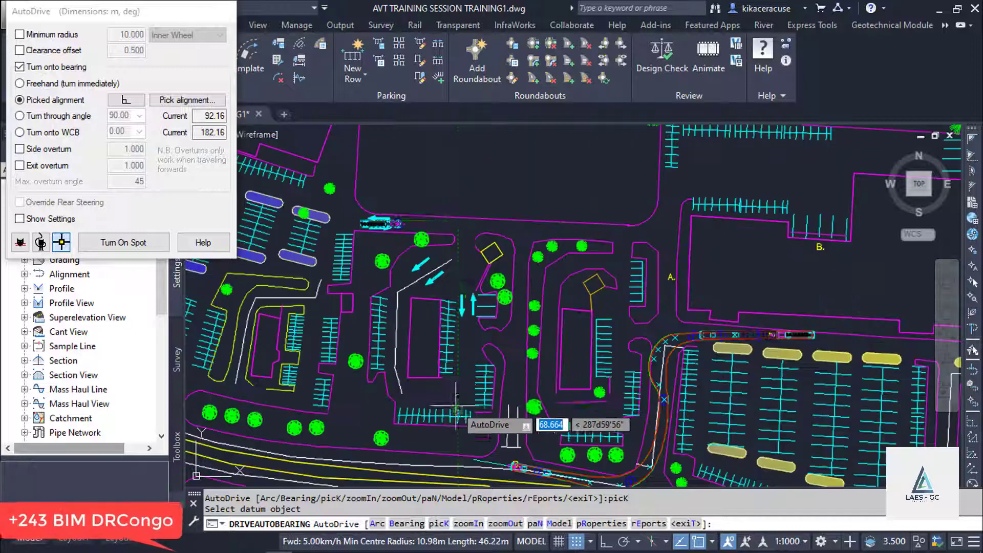
Step: Drive the trailer from the entry road around the corner and south down the aisle east of the rectangular building
{"action": "scroll", "coordinate": [445, 402], "scroll_direction": "down", "scroll_amount": 2}
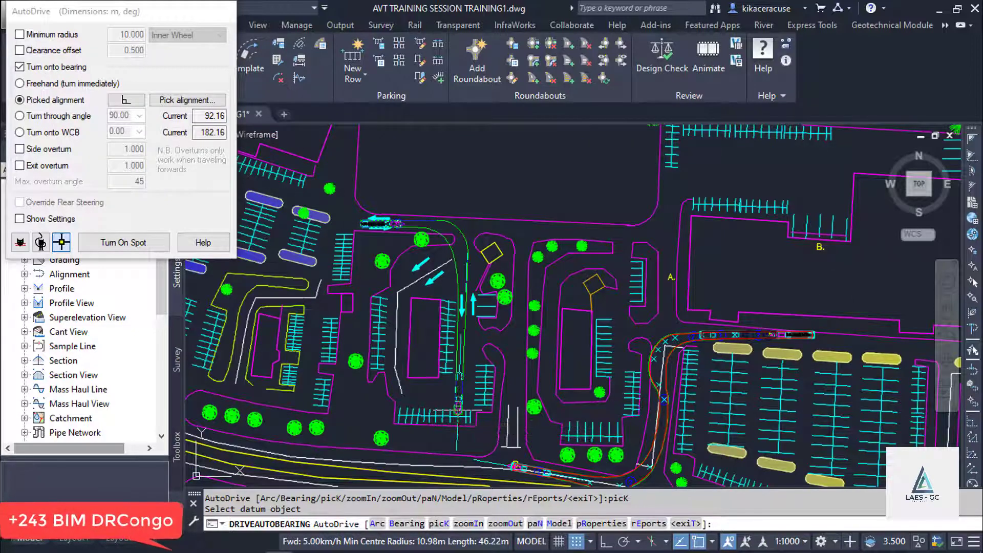
{"action": "scroll", "coordinate": [459, 410], "scroll_direction": "up", "scroll_amount": 2}
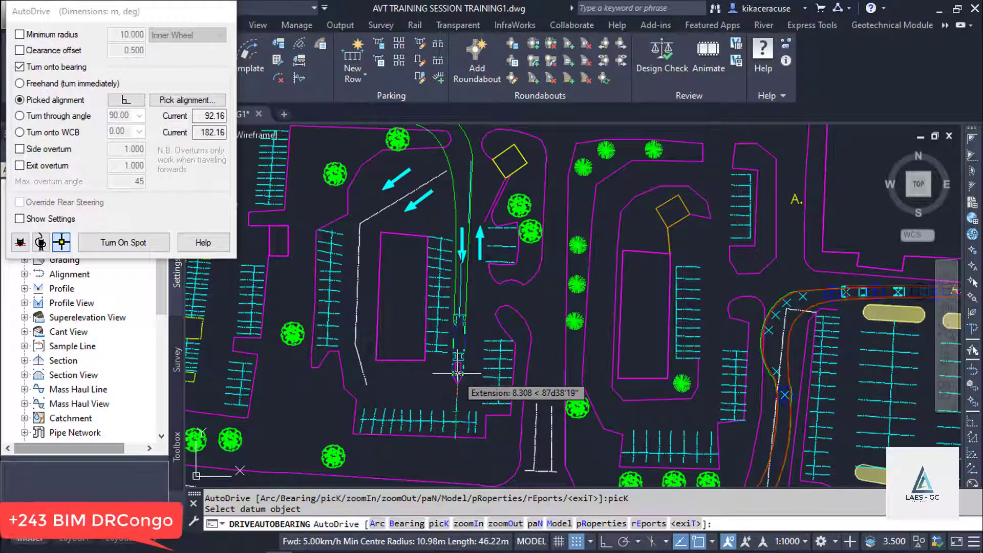
{"action": "left_click", "coordinate": [457, 373]}
{"action": "scroll", "coordinate": [515, 162], "scroll_direction": "up", "scroll_amount": 2}
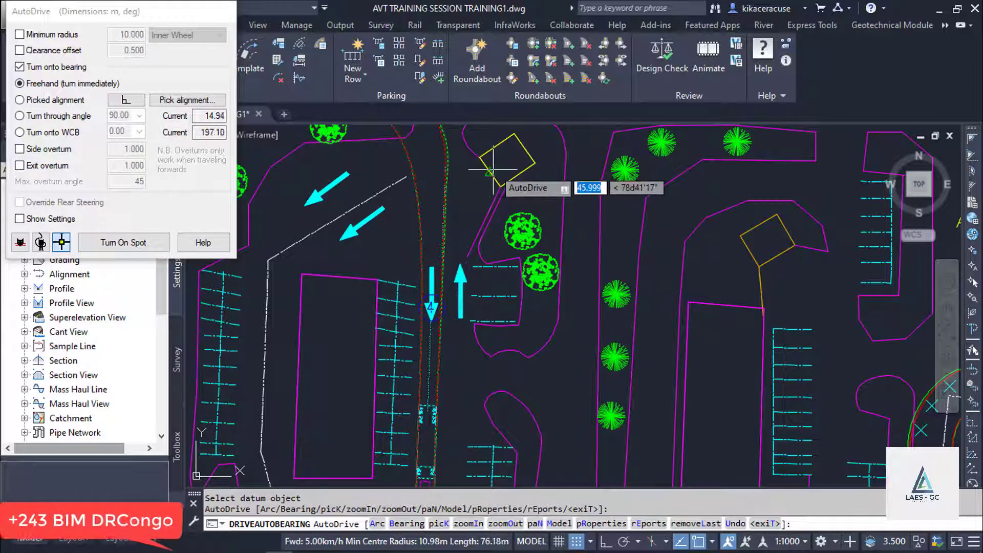
Step: Pick the slanted kerb line below the yellow square as the alignment, reverse the trailer toward the square and end the drive
{"action": "left_click", "coordinate": [169, 101]}
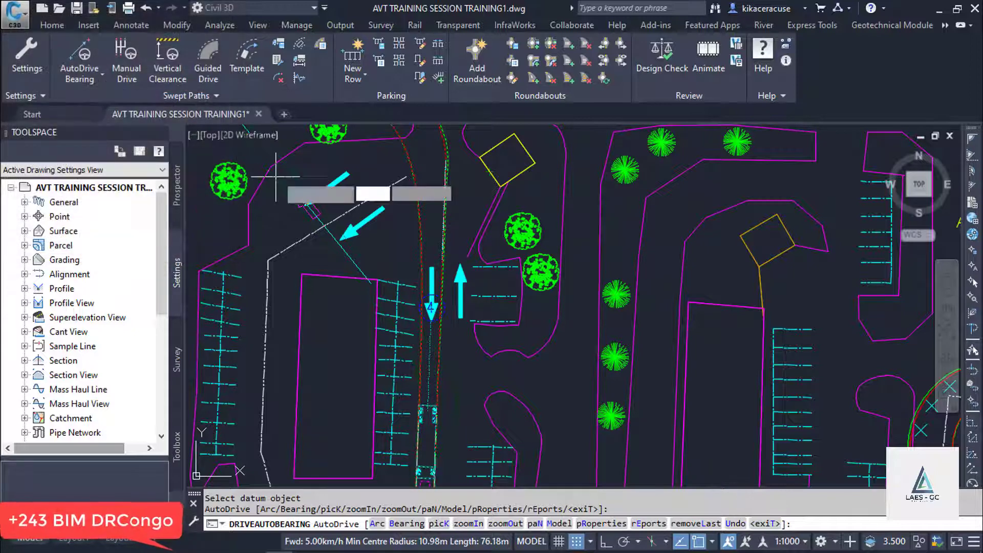
{"action": "scroll", "coordinate": [482, 220], "scroll_direction": "up", "scroll_amount": 3}
{"action": "left_click", "coordinate": [483, 219]}
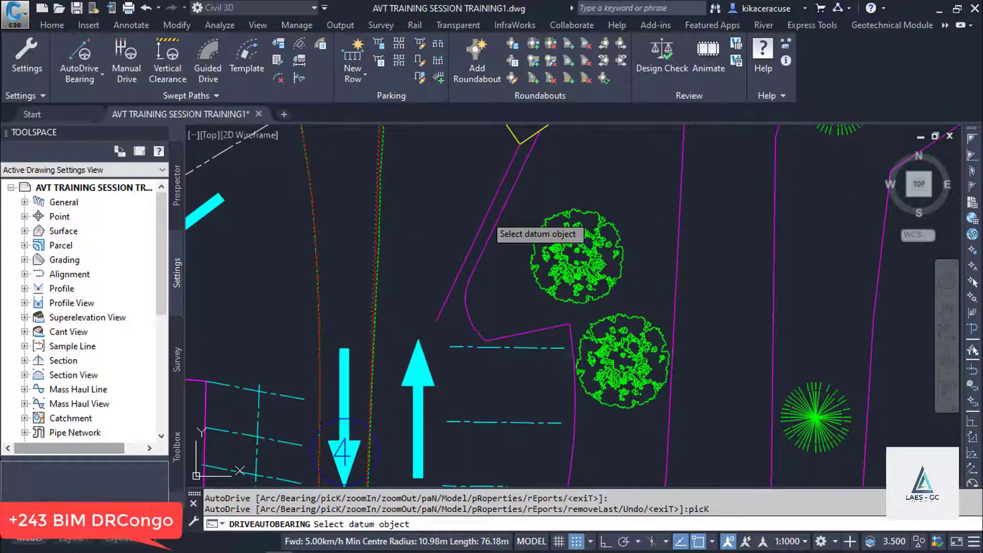
{"action": "scroll", "coordinate": [473, 201], "scroll_direction": "down", "scroll_amount": 3}
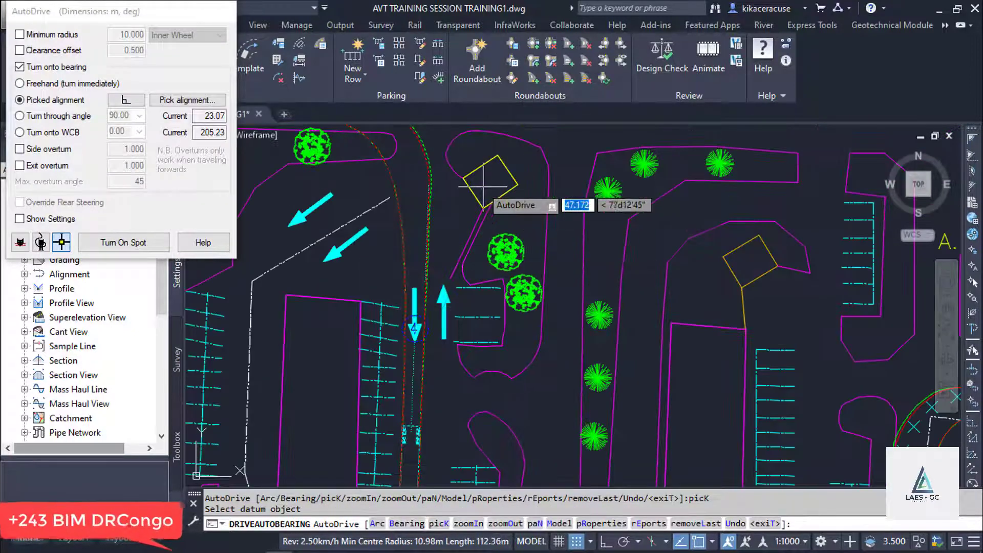
{"action": "scroll", "coordinate": [477, 182], "scroll_direction": "up", "scroll_amount": 2}
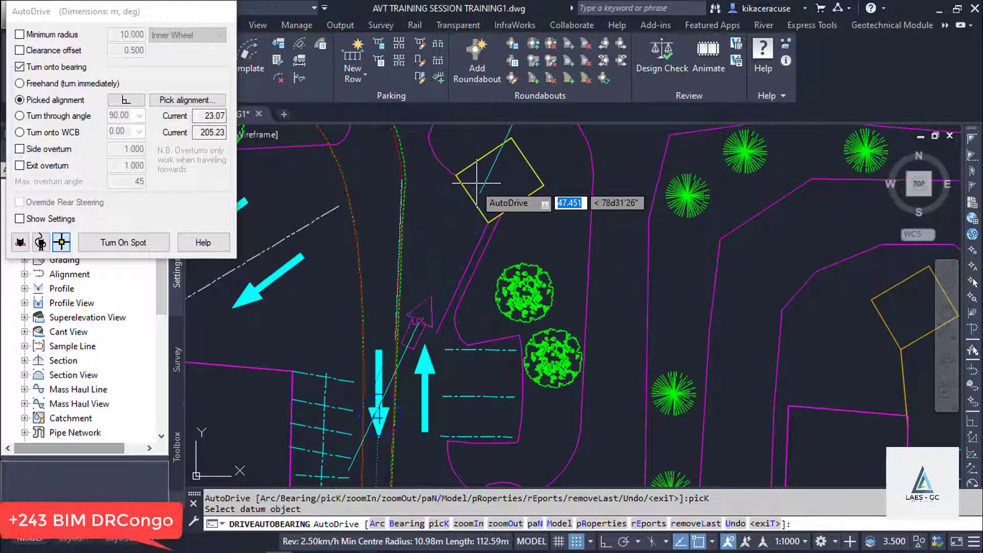
{"action": "left_click", "coordinate": [476, 183]}
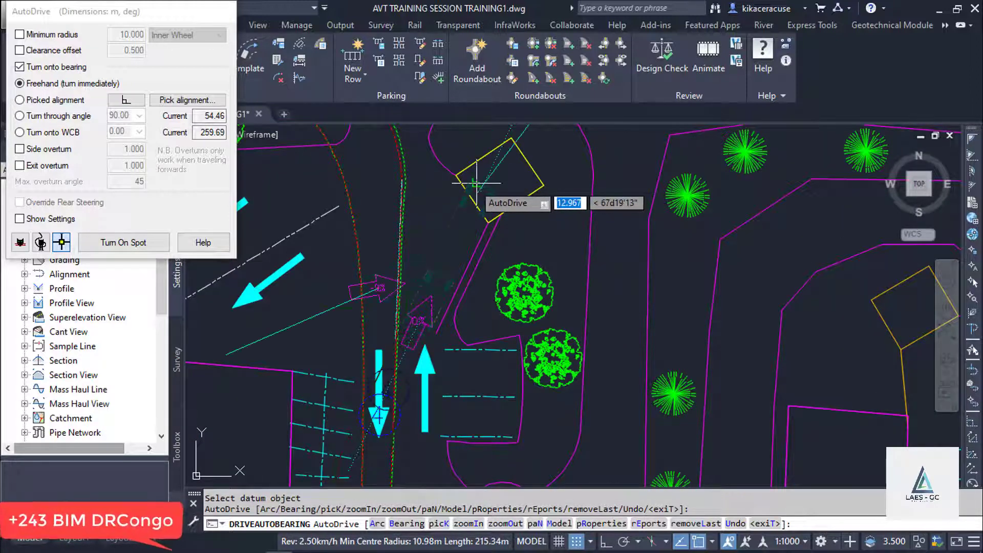
{"action": "right_click", "coordinate": [476, 183]}
{"action": "left_click", "coordinate": [500, 190]}
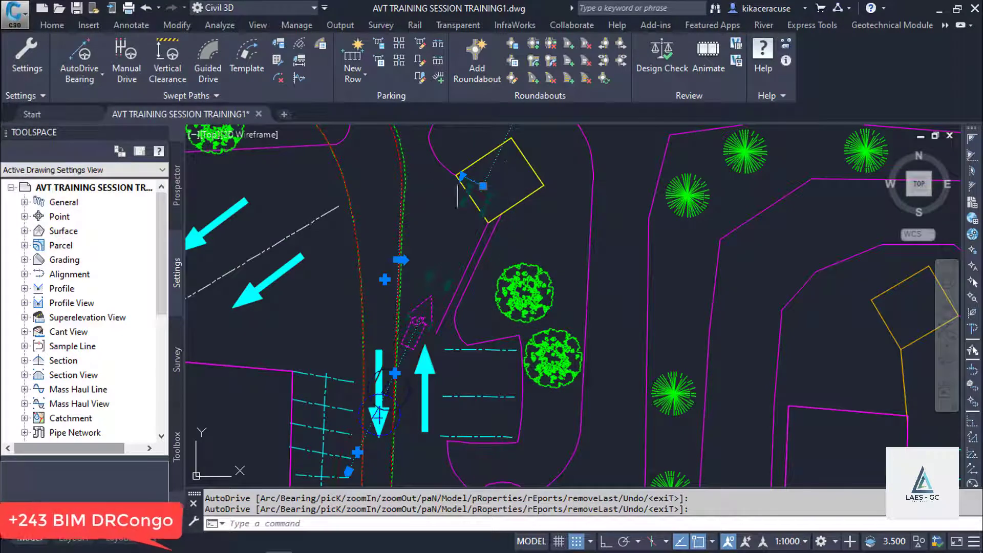
{"action": "key", "text": "Escape"}
Step: Examine the vehicle tracking path along the aisle beside the parking bays
{"action": "scroll", "coordinate": [456, 189], "scroll_direction": "down", "scroll_amount": 3}
{"action": "scroll", "coordinate": [417, 295], "scroll_direction": "up", "scroll_amount": 5}
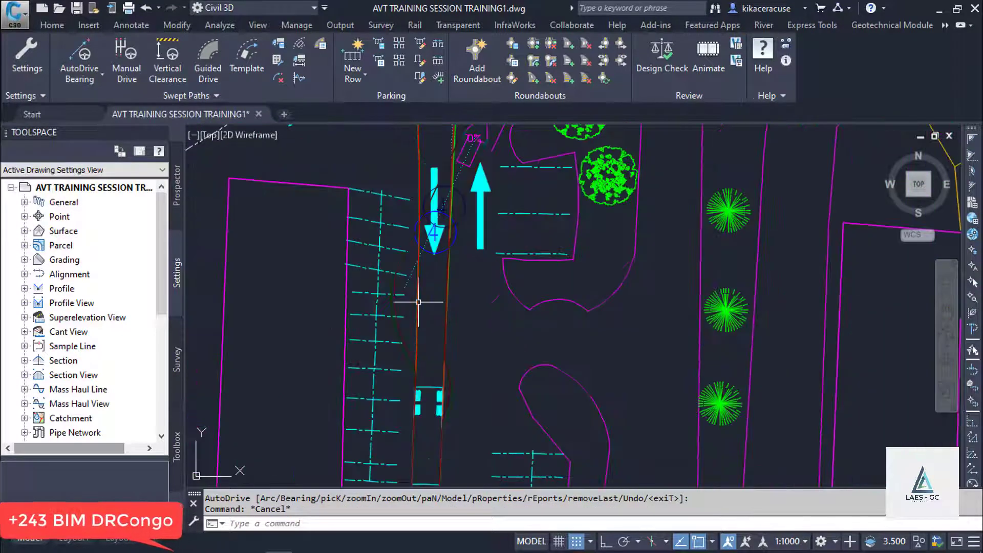
{"action": "mouse_move", "coordinate": [419, 302]}
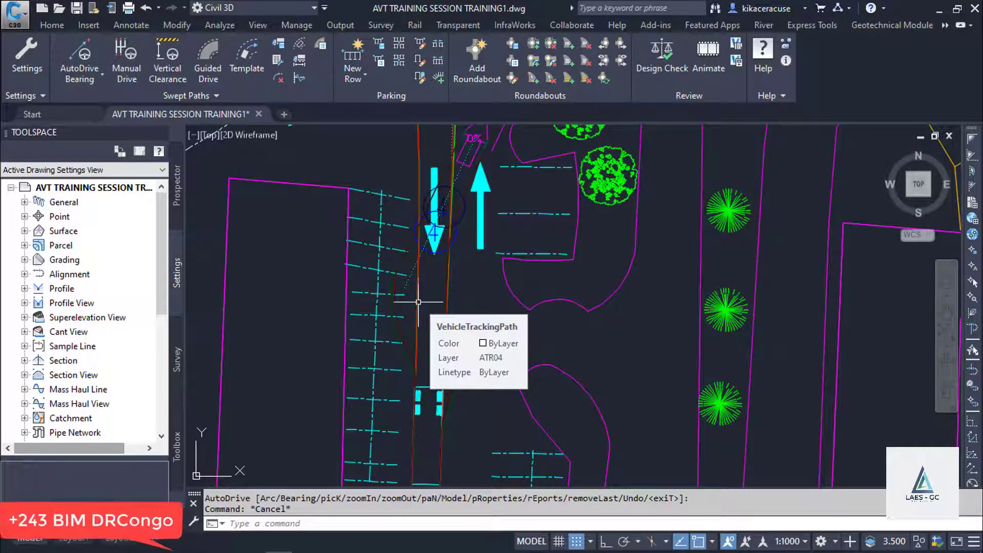
Step: Examine the driven trailer path and the route from label A around the large building to the loading bays at label B
{"action": "scroll", "coordinate": [492, 312], "scroll_direction": "down", "scroll_amount": 5}
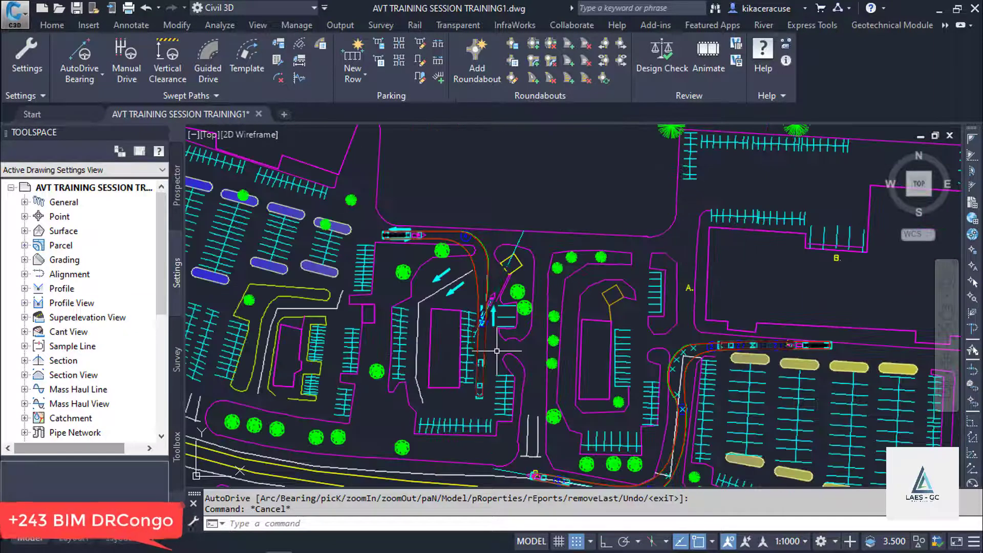
{"action": "scroll", "coordinate": [490, 292], "scroll_direction": "up", "scroll_amount": 2}
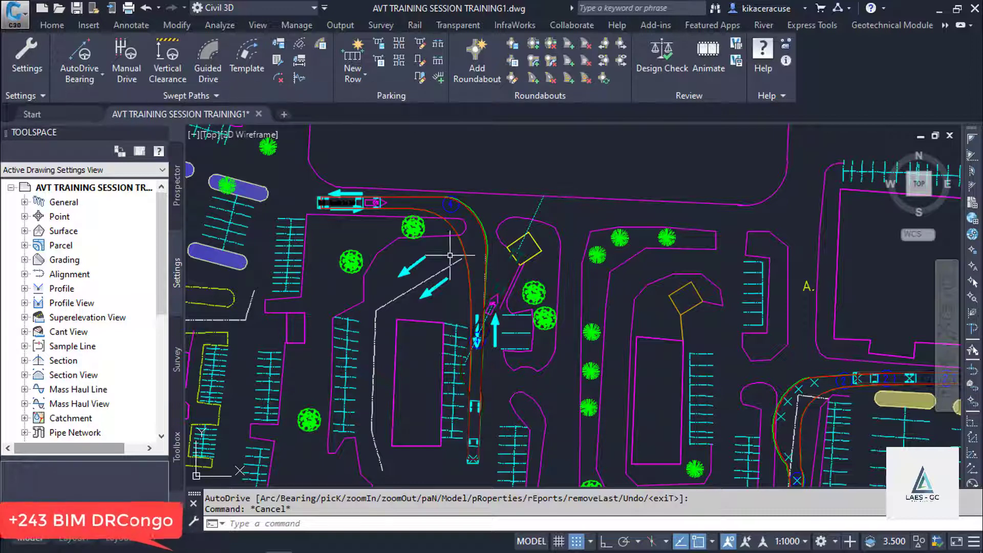
{"action": "scroll", "coordinate": [361, 247], "scroll_direction": "down", "scroll_amount": 2}
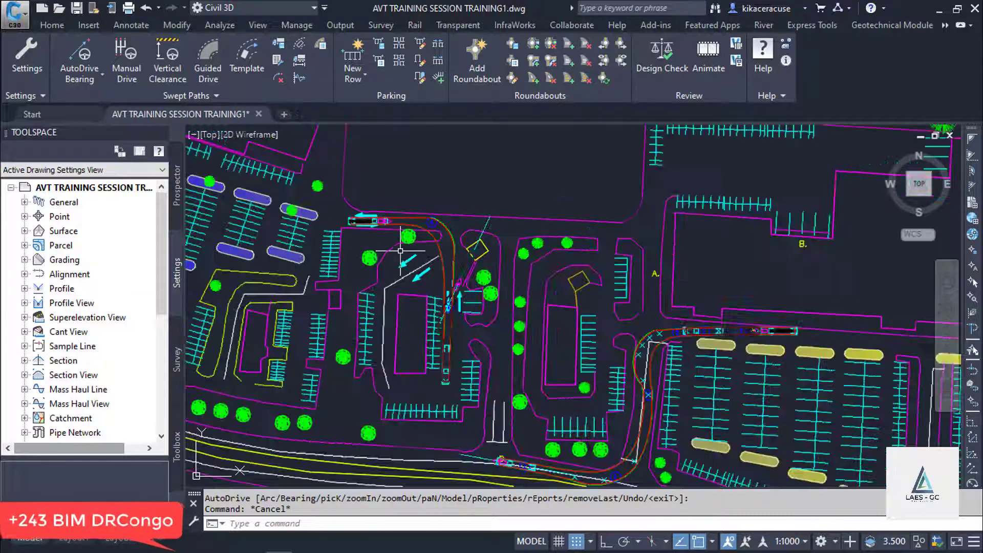
{"action": "scroll", "coordinate": [448, 253], "scroll_direction": "up", "scroll_amount": 3}
{"action": "scroll", "coordinate": [351, 247], "scroll_direction": "down", "scroll_amount": 3}
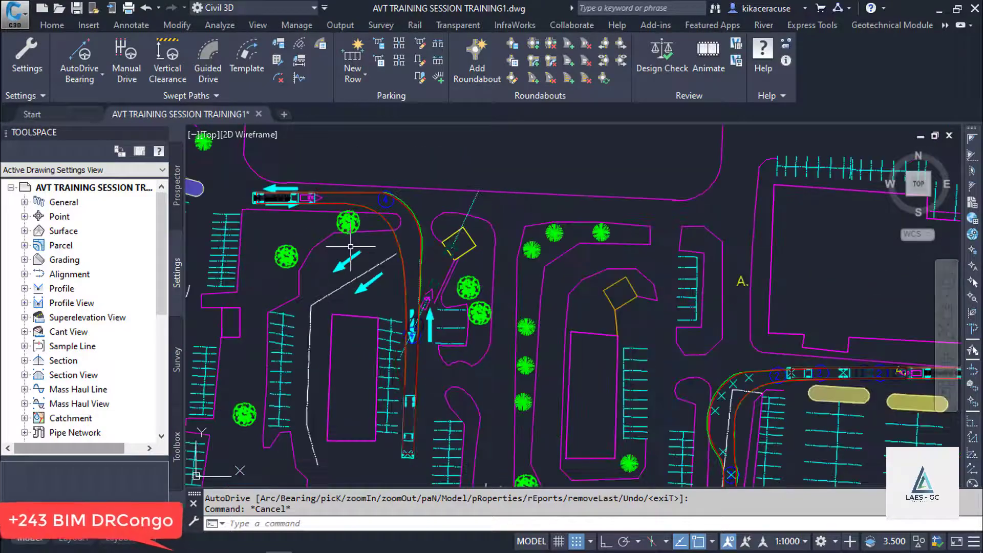
{"action": "scroll", "coordinate": [504, 225], "scroll_direction": "up", "scroll_amount": 5}
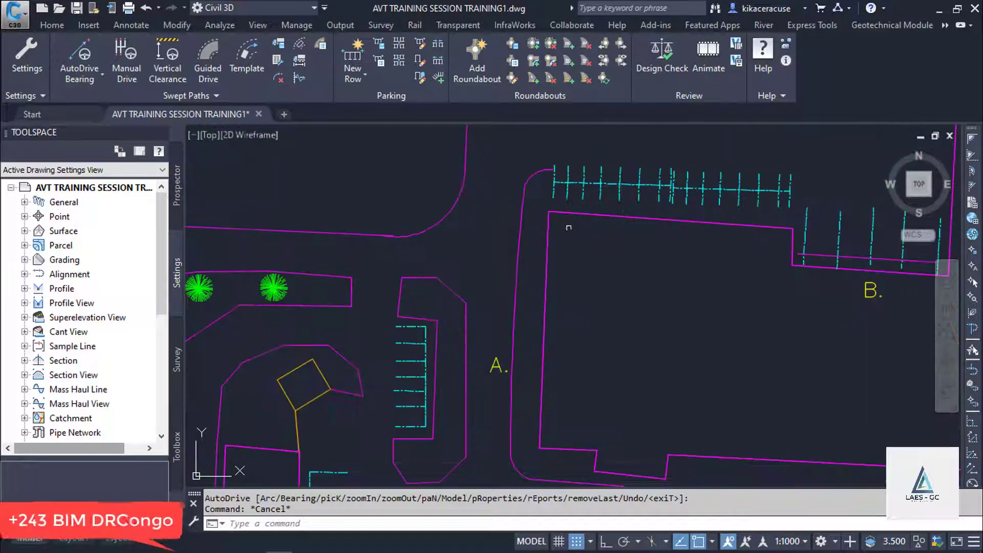
{"action": "scroll", "coordinate": [659, 345], "scroll_direction": "down", "scroll_amount": 2}
{"action": "scroll", "coordinate": [501, 343], "scroll_direction": "down", "scroll_amount": 2}
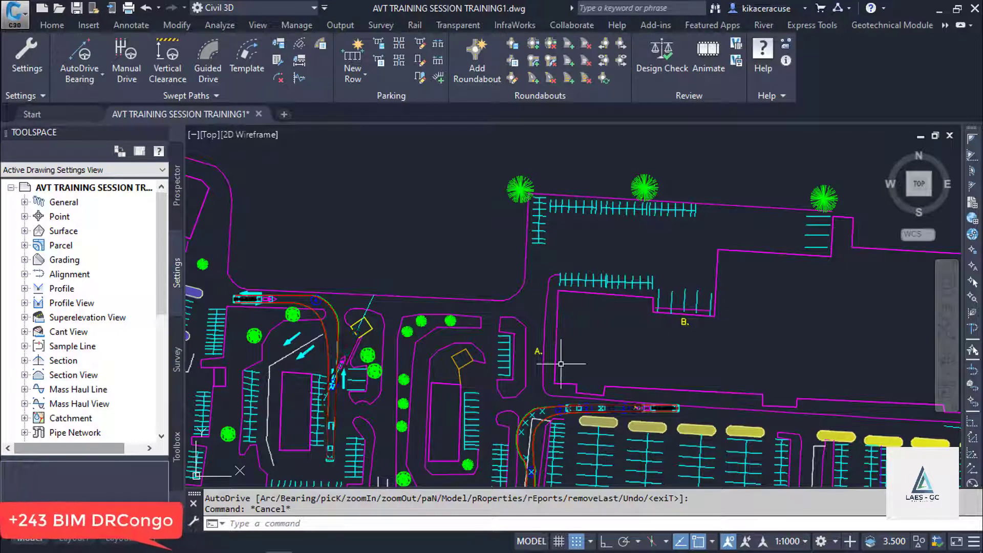
{"action": "scroll", "coordinate": [536, 361], "scroll_direction": "up", "scroll_amount": 2}
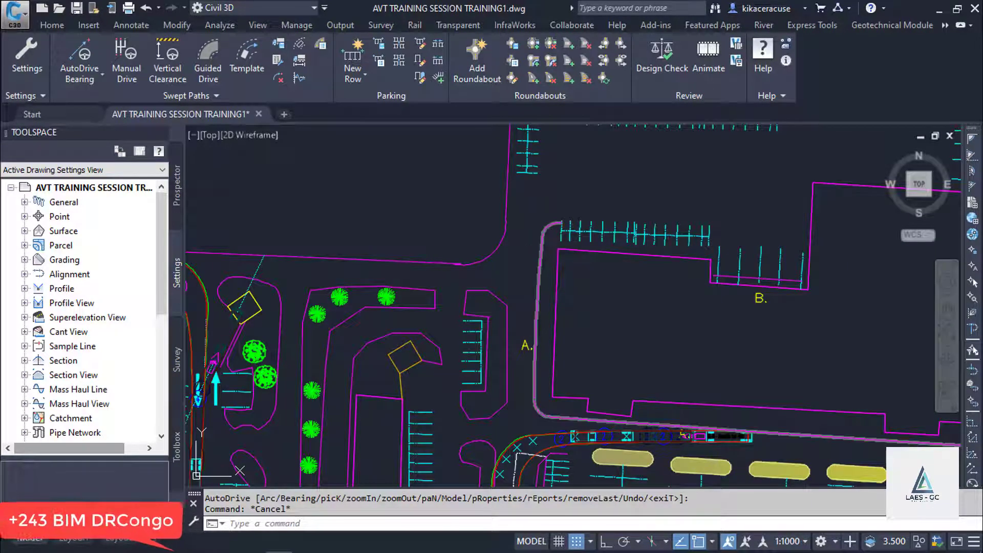
{"action": "scroll", "coordinate": [528, 287], "scroll_direction": "down", "scroll_amount": 2}
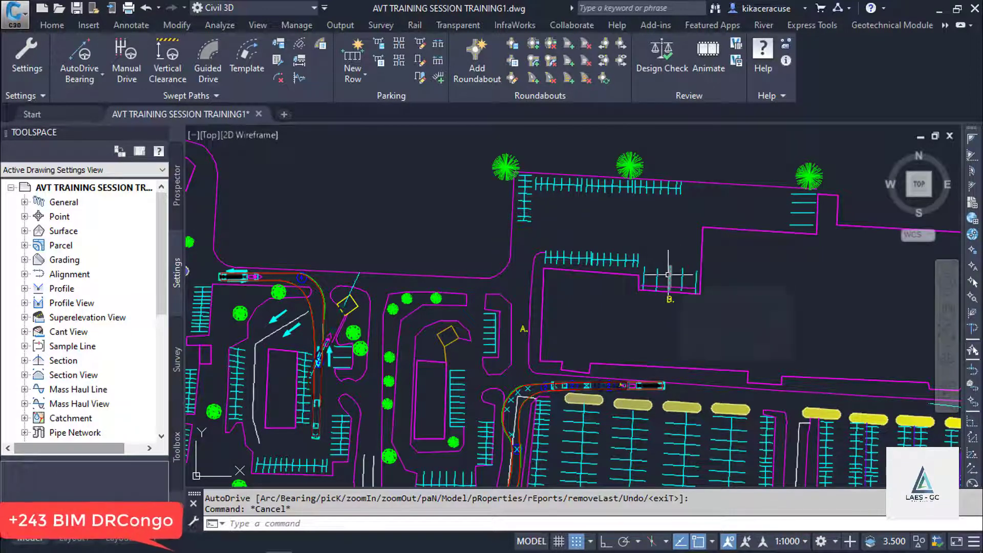
{"action": "scroll", "coordinate": [668, 275], "scroll_direction": "up", "scroll_amount": 4}
{"action": "scroll", "coordinate": [670, 286], "scroll_direction": "down", "scroll_amount": 4}
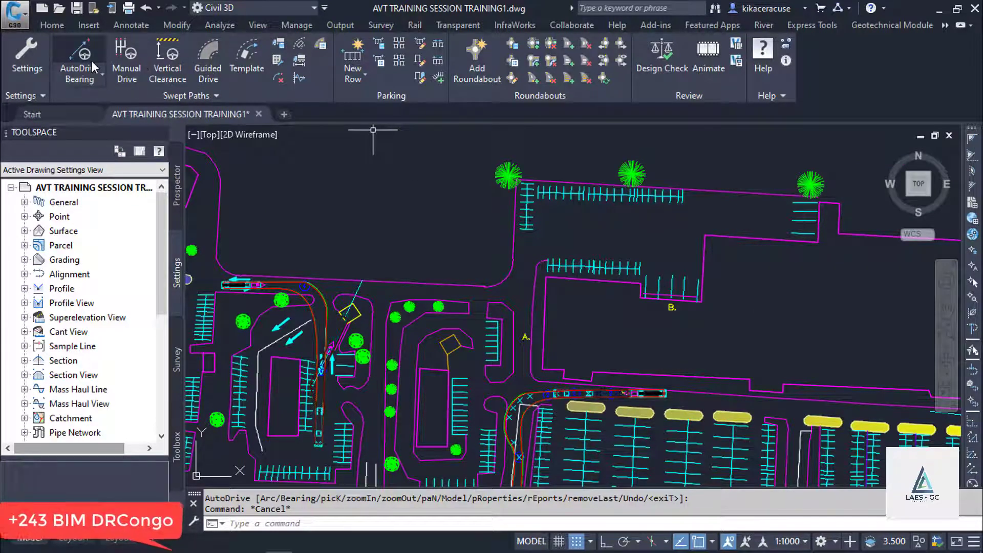
Step: Browse the WB-62 and WB-109D trailers in the vehicle library, and make WB-40 - Intermediate Semi-Trailer the default vehicle
{"action": "left_click", "coordinate": [277, 45]}
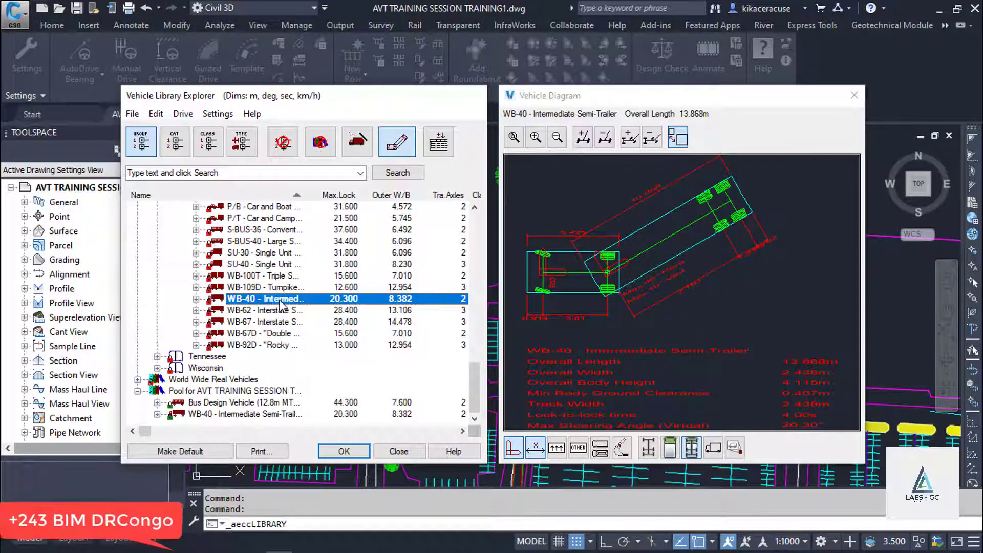
{"action": "left_click", "coordinate": [219, 414]}
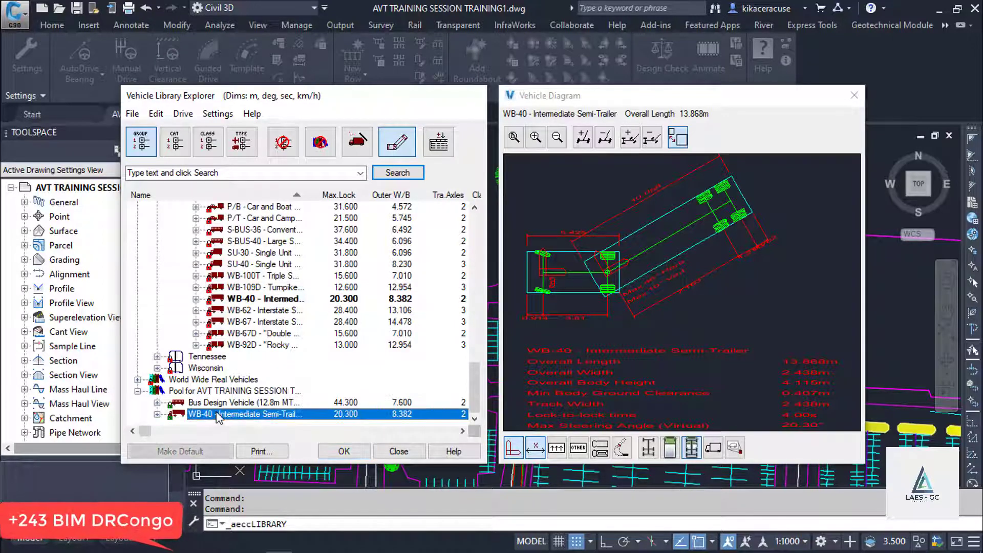
{"action": "left_click", "coordinate": [269, 311]}
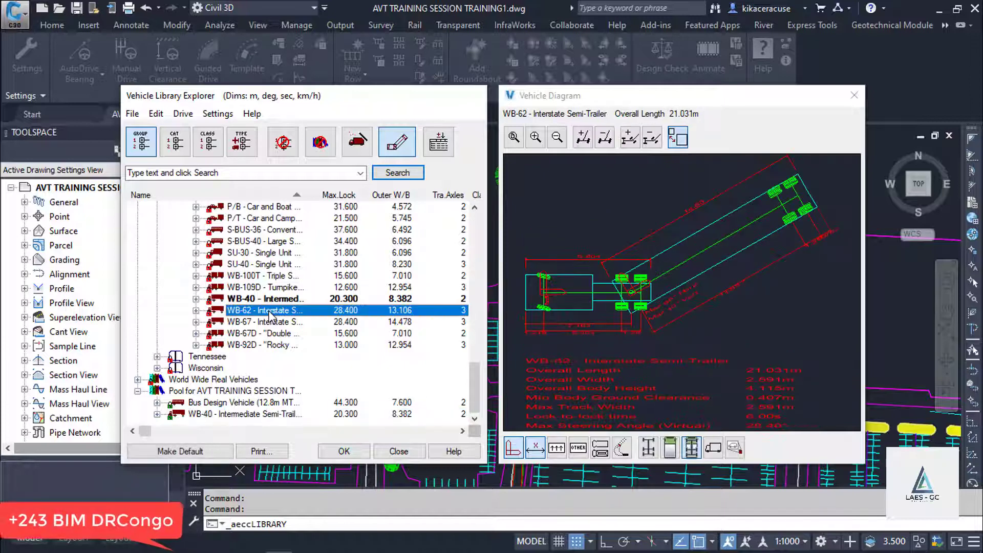
{"action": "left_click", "coordinate": [275, 298]}
{"action": "left_click", "coordinate": [283, 288]}
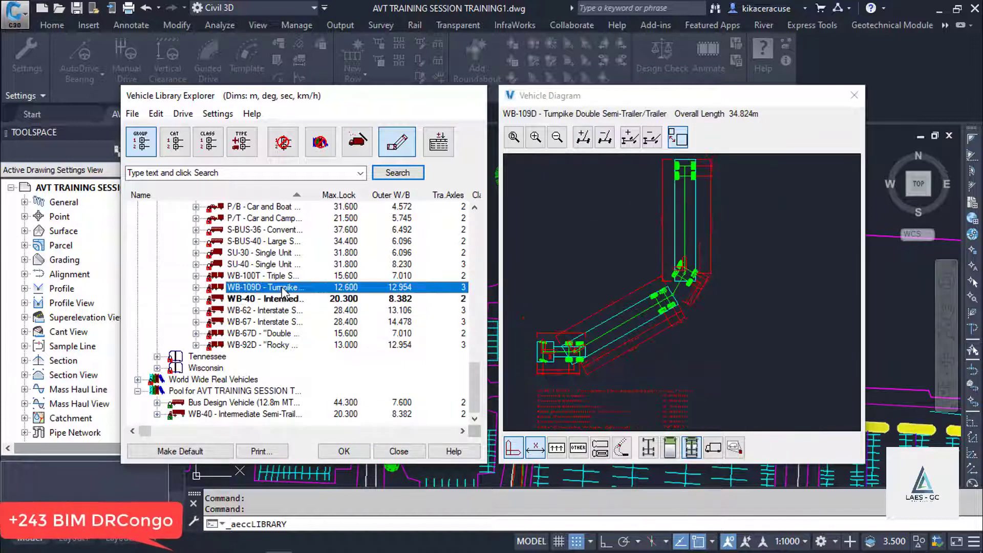
{"action": "left_click", "coordinate": [280, 301]}
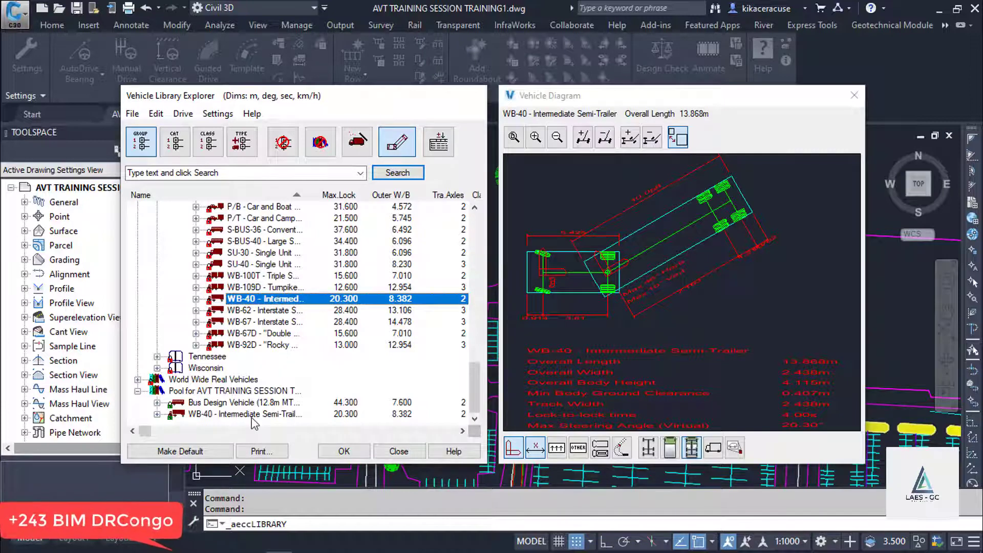
{"action": "left_click", "coordinate": [209, 454]}
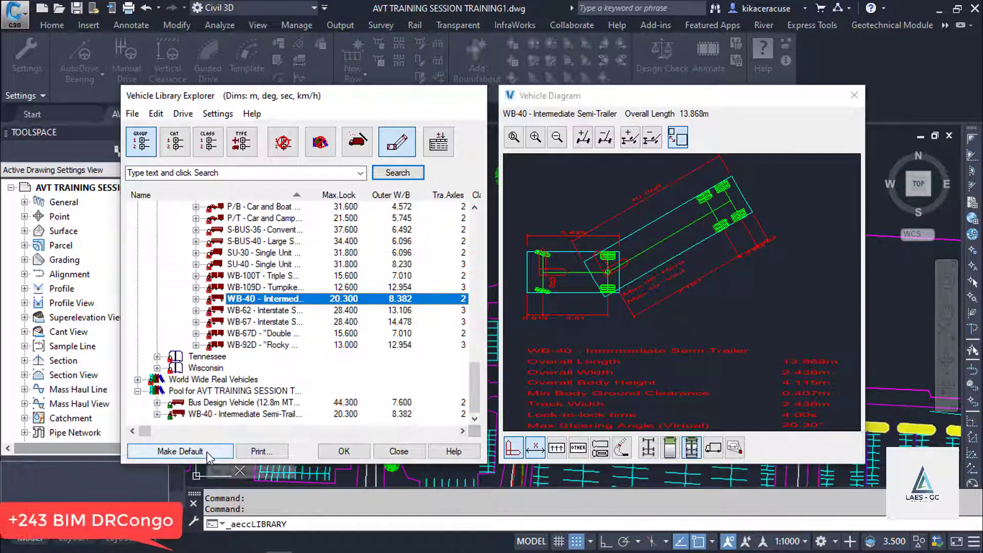
{"action": "left_click", "coordinate": [344, 452]}
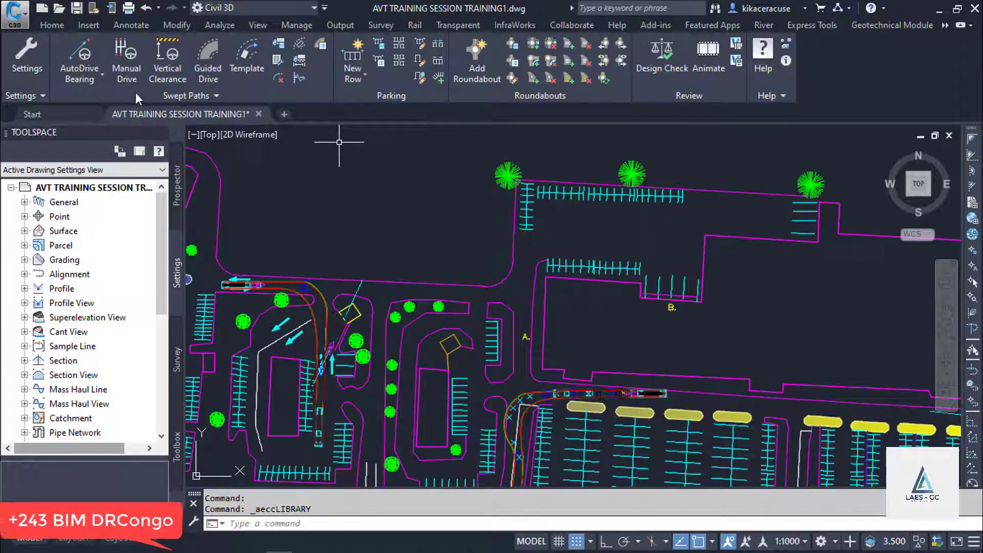
Step: Start an AutoDrive Bearing run with the WB-40 trailer positioned at label A in the aisle, facing north
{"action": "left_click", "coordinate": [82, 56]}
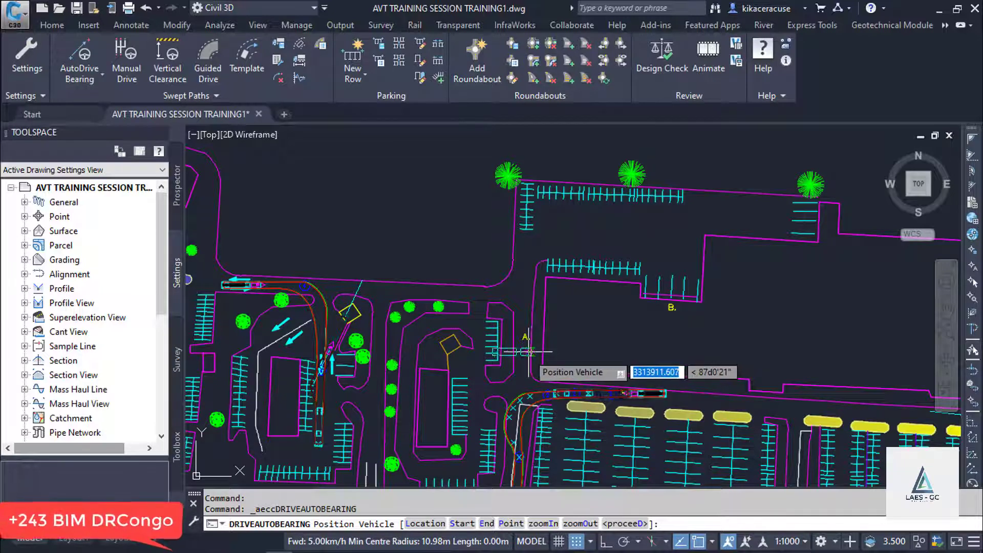
{"action": "scroll", "coordinate": [526, 341], "scroll_direction": "up", "scroll_amount": 8}
{"action": "left_click", "coordinate": [507, 270]}
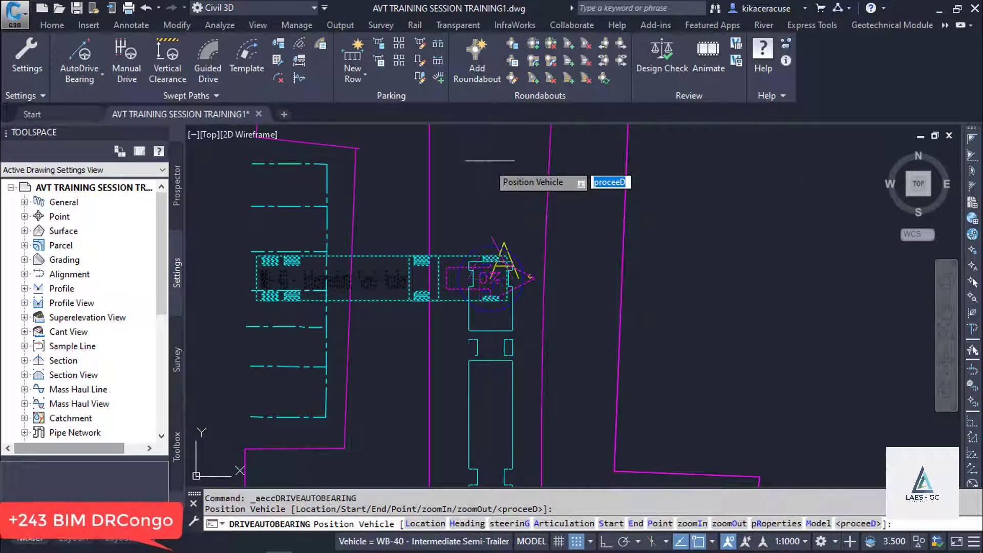
{"action": "key", "text": "Return"}
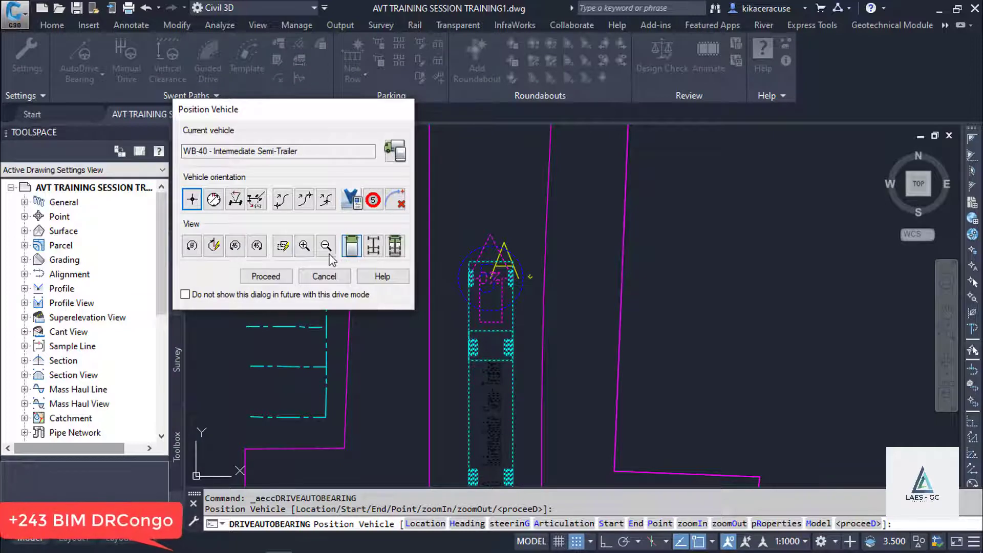
{"action": "left_click", "coordinate": [193, 247]}
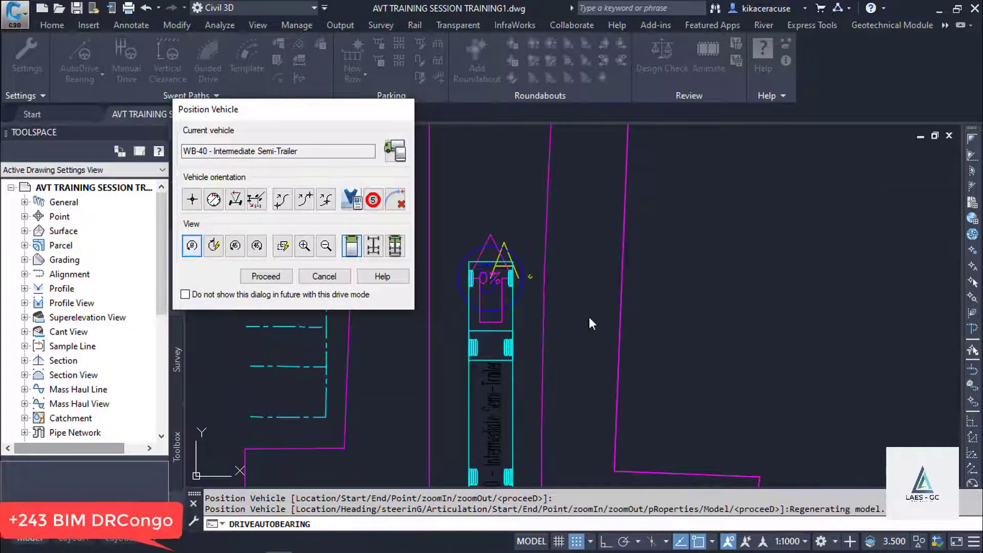
{"action": "left_click", "coordinate": [266, 276]}
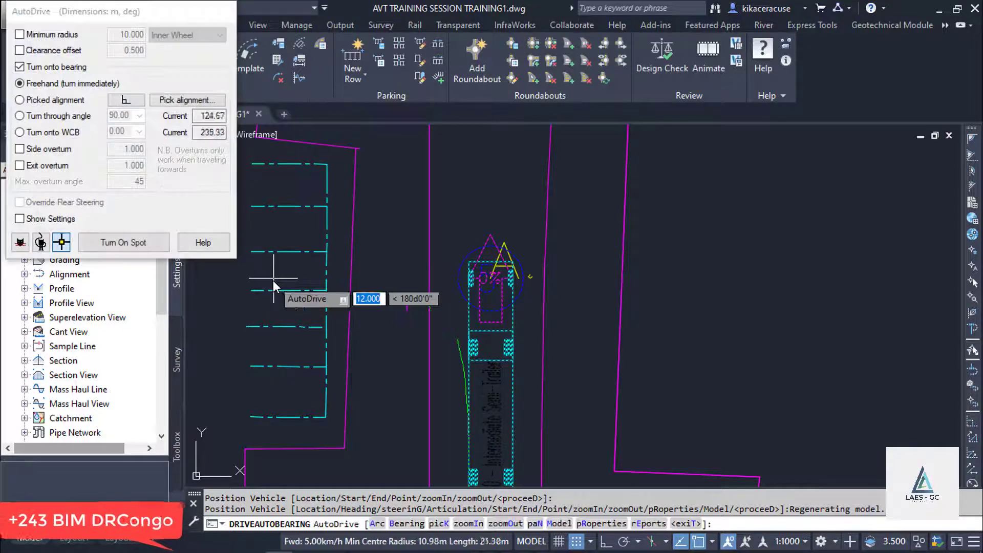
Step: Drive the trailer freehand about 26.5 m north along the aisle beside the large building
{"action": "scroll", "coordinate": [581, 287], "scroll_direction": "down", "scroll_amount": 5}
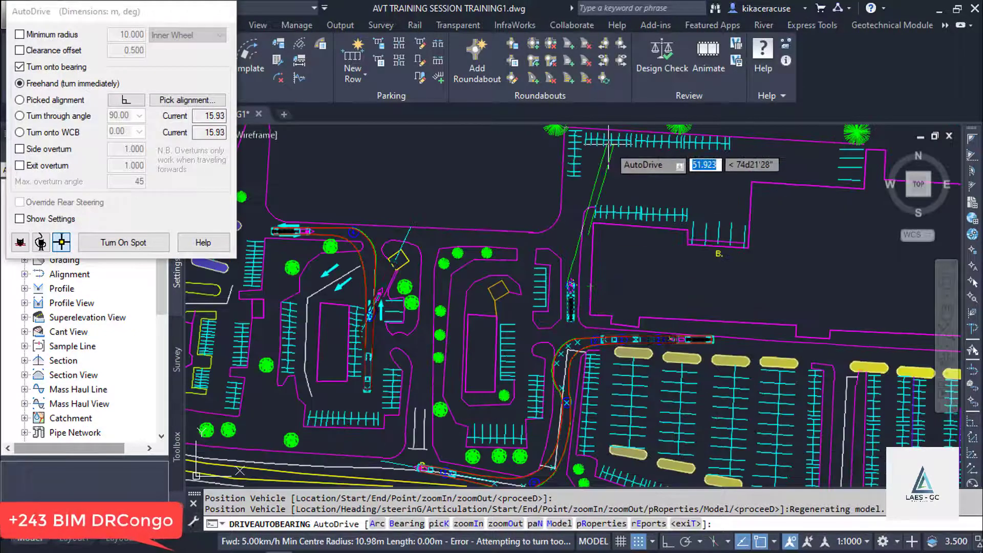
{"action": "scroll", "coordinate": [571, 202], "scroll_direction": "up", "scroll_amount": 3}
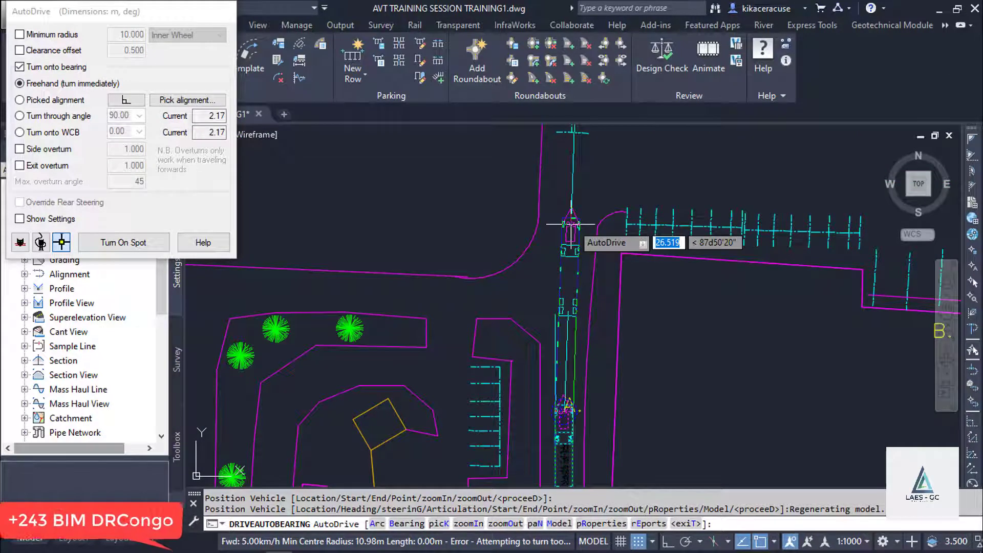
{"action": "left_click", "coordinate": [571, 224]}
{"action": "scroll", "coordinate": [571, 224], "scroll_direction": "down", "scroll_amount": 3}
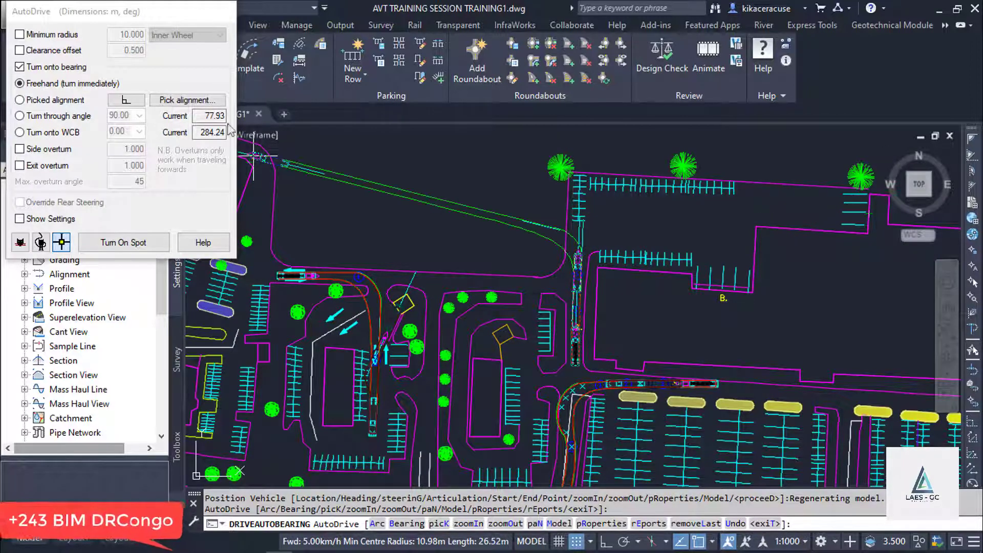
Step: Pick the northern kerb line as the alignment and drive the trailer around the corner east to the bays at the far end
{"action": "left_click", "coordinate": [187, 100]}
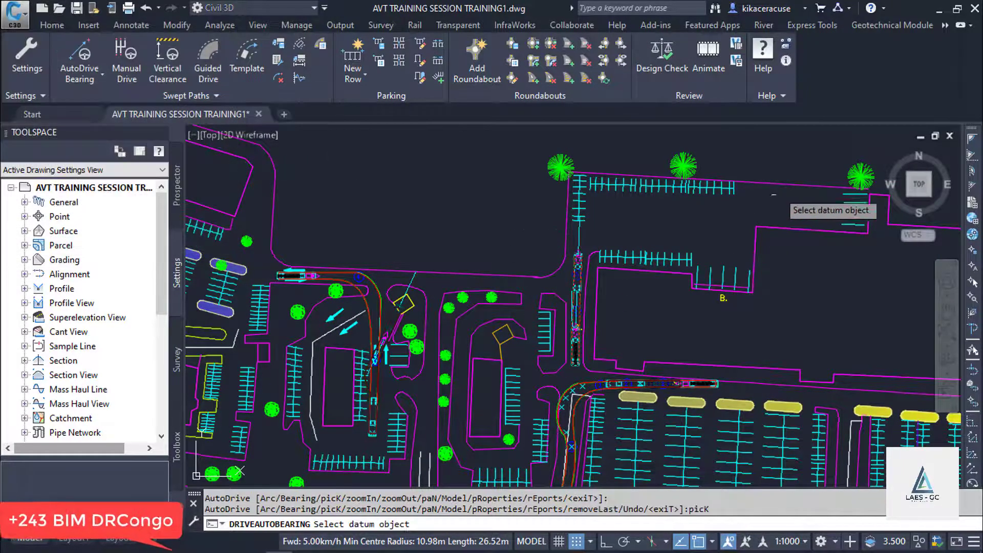
{"action": "left_click", "coordinate": [823, 183]}
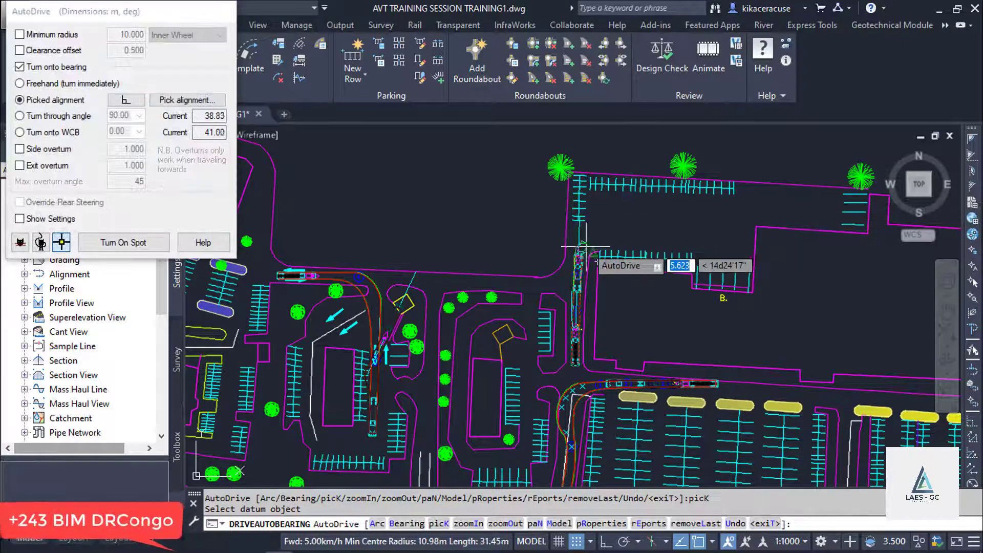
{"action": "scroll", "coordinate": [585, 246], "scroll_direction": "down", "scroll_amount": 1}
{"action": "scroll", "coordinate": [740, 236], "scroll_direction": "up", "scroll_amount": 2}
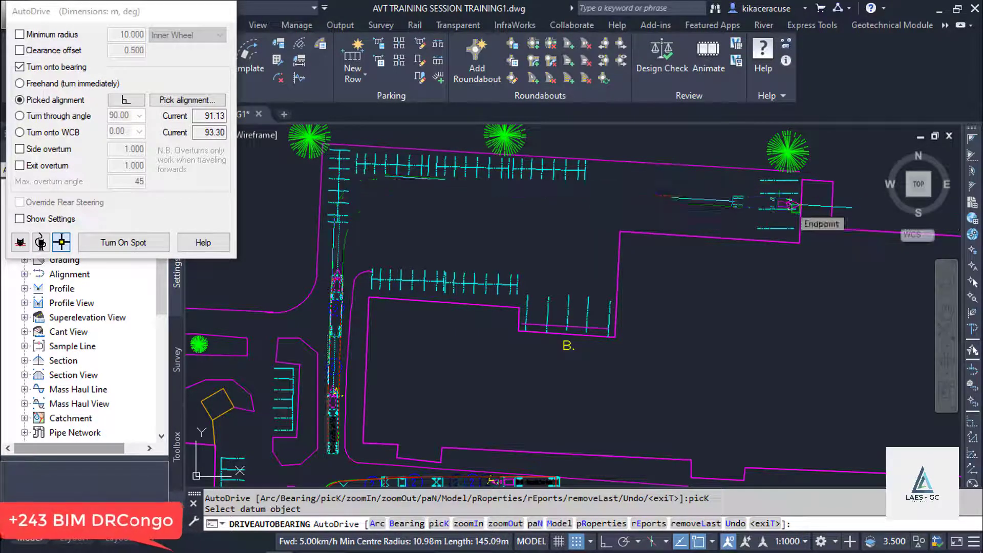
{"action": "left_click", "coordinate": [794, 207]}
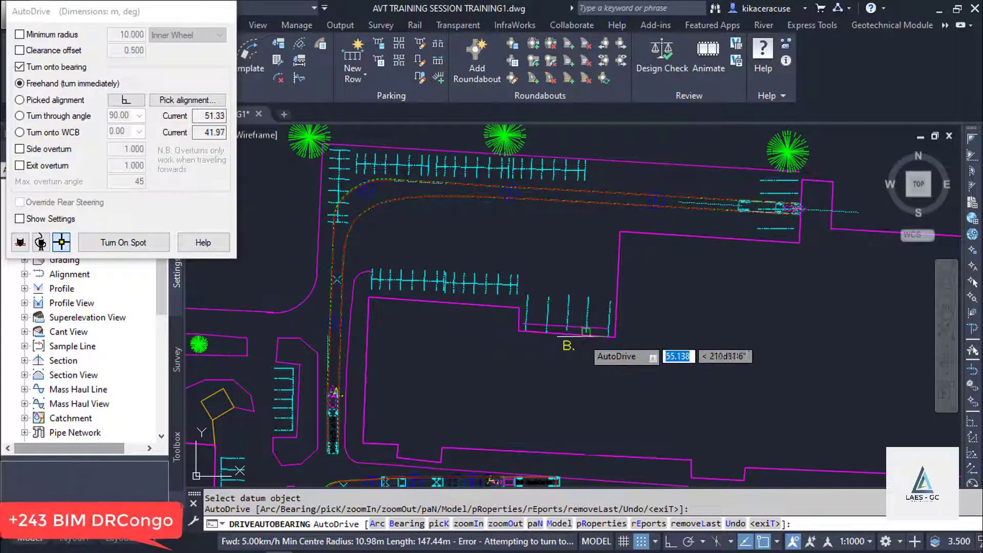
Step: Pick the middle bay line above label B as the alignment, reverse the trailer into the bay and end the drive
{"action": "left_click", "coordinate": [205, 102]}
{"action": "scroll", "coordinate": [556, 322], "scroll_direction": "up", "scroll_amount": 2}
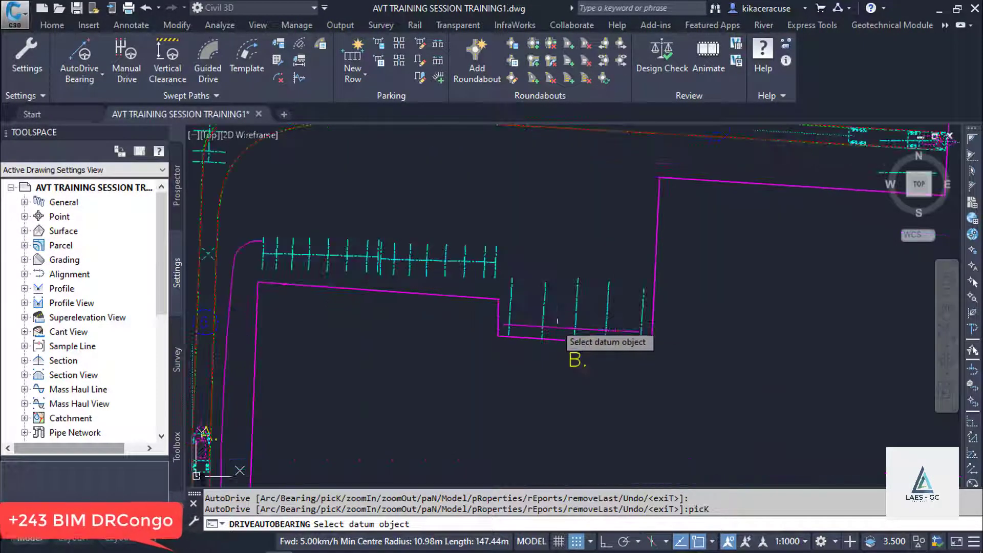
{"action": "left_click", "coordinate": [575, 340]}
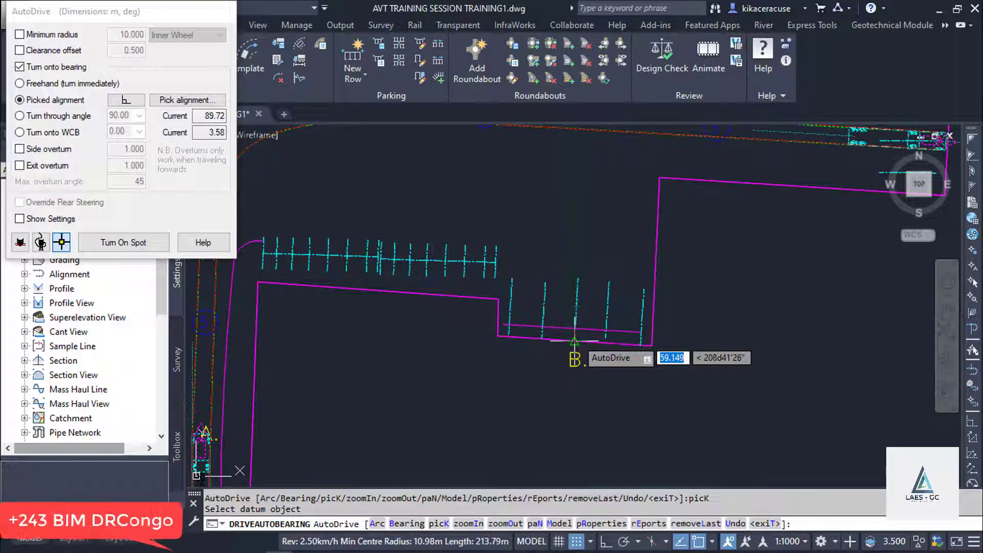
{"action": "scroll", "coordinate": [574, 339], "scroll_direction": "down", "scroll_amount": 2}
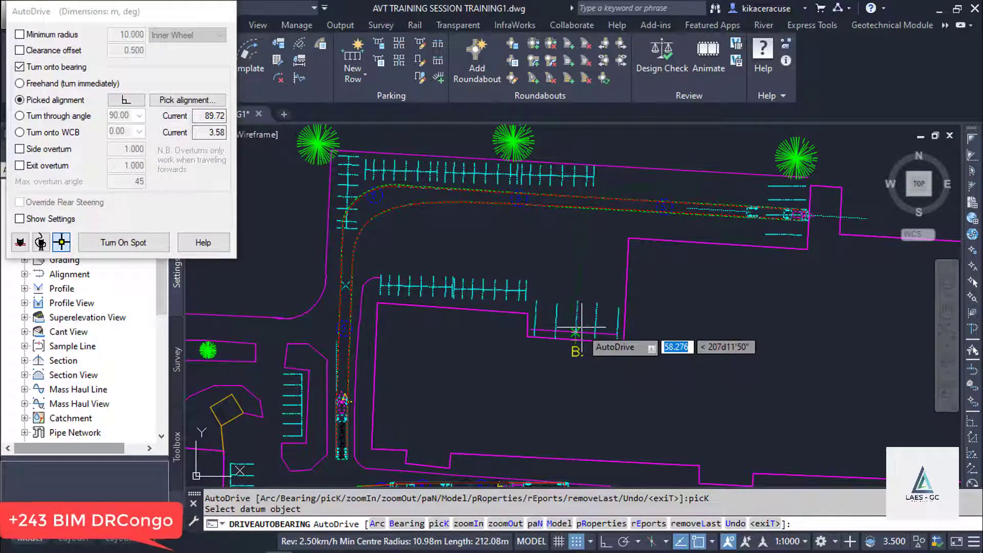
{"action": "scroll", "coordinate": [582, 327], "scroll_direction": "up", "scroll_amount": 2}
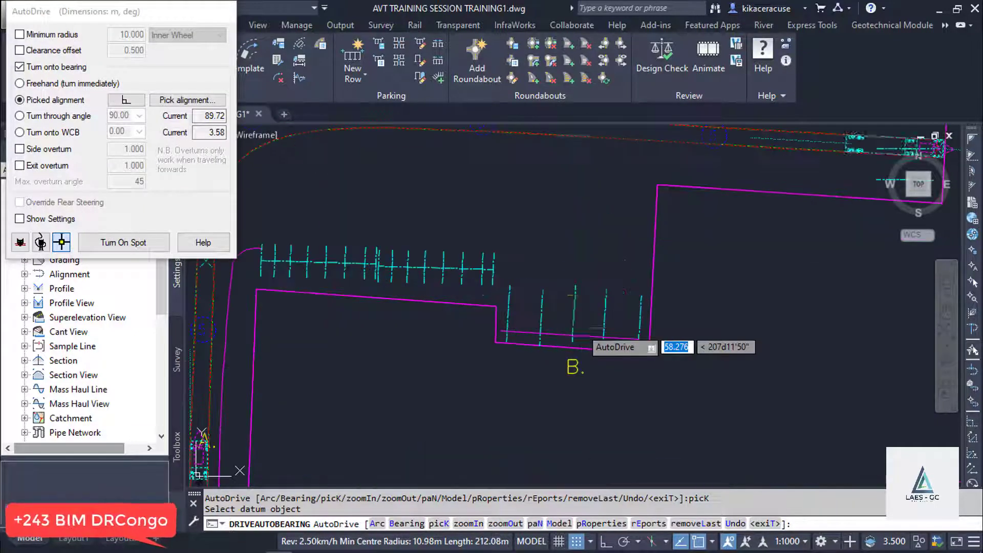
{"action": "left_click", "coordinate": [574, 348]}
{"action": "right_click", "coordinate": [573, 348]}
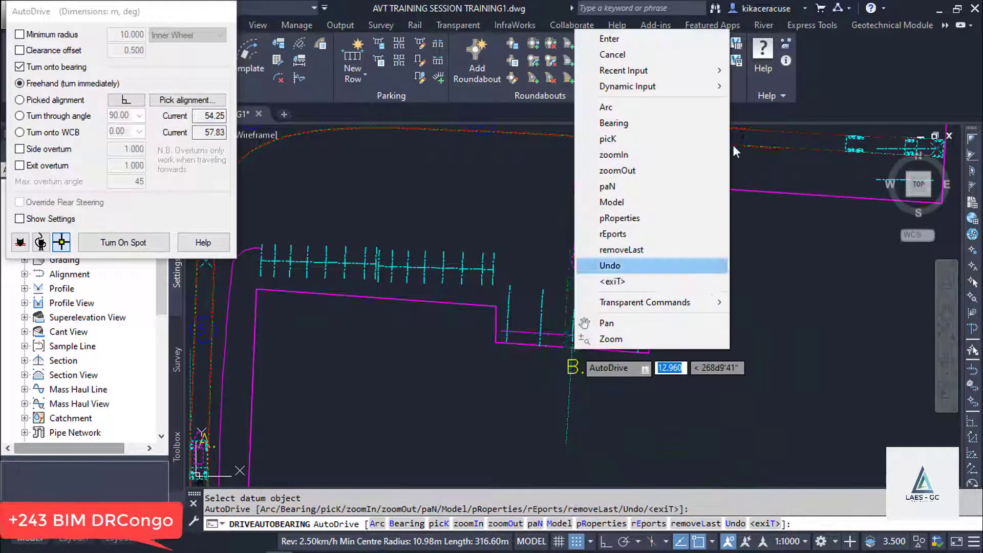
{"action": "left_click", "coordinate": [679, 41]}
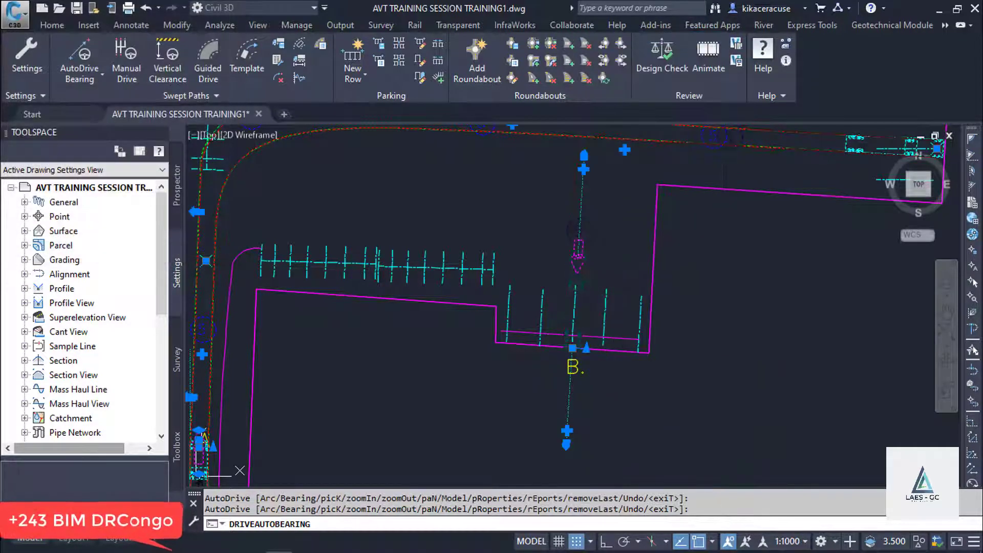
{"action": "scroll", "coordinate": [624, 368], "scroll_direction": "down", "scroll_amount": 4}
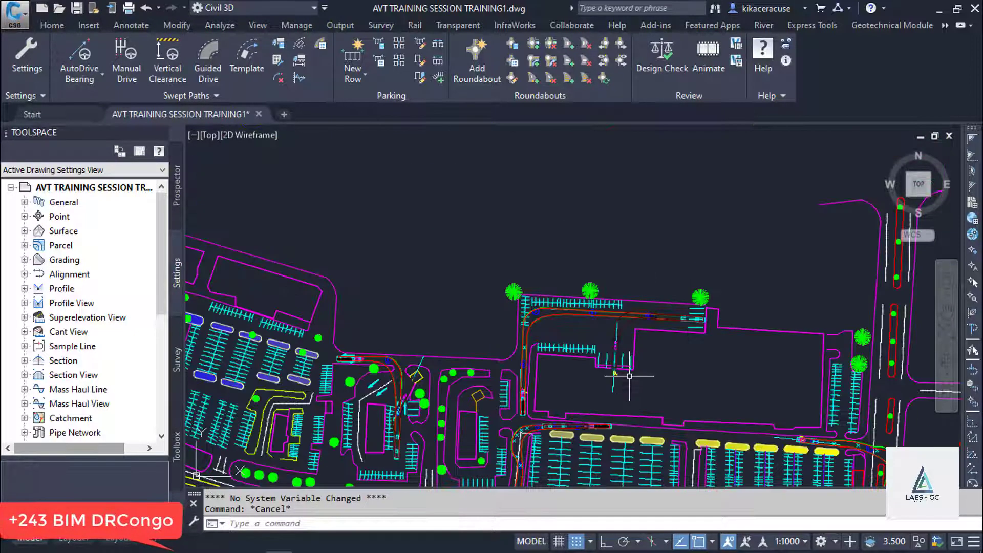
Step: Select the swept path from A to B and pull its target point in the far eastern bays back west by about 4.4 m
{"action": "scroll", "coordinate": [486, 456], "scroll_direction": "up", "scroll_amount": 4}
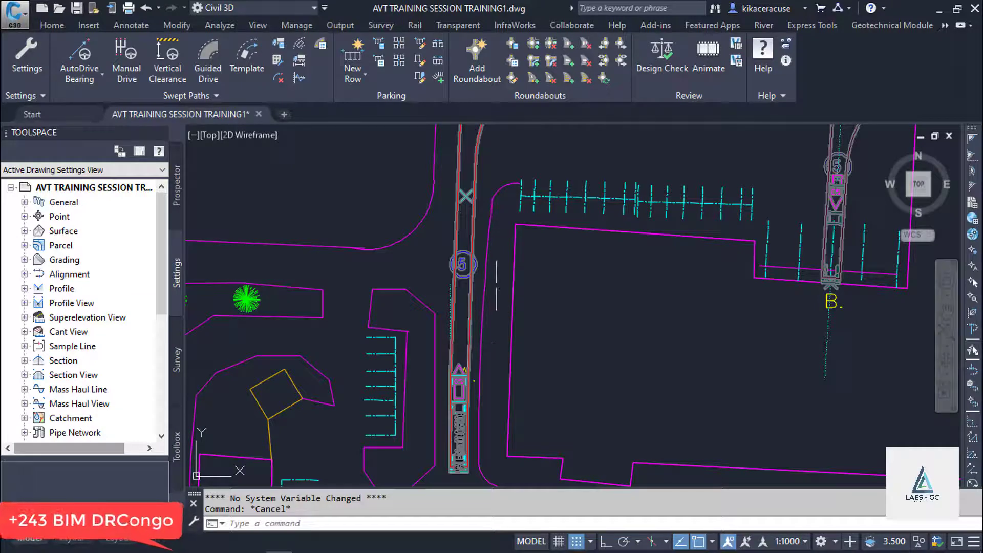
{"action": "scroll", "coordinate": [440, 358], "scroll_direction": "down", "scroll_amount": 2}
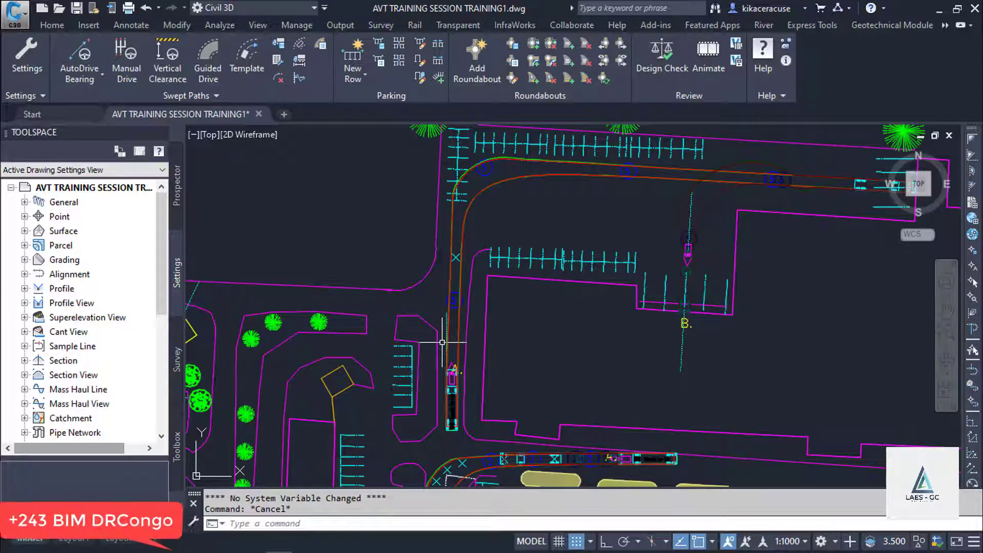
{"action": "scroll", "coordinate": [433, 223], "scroll_direction": "down", "scroll_amount": 1}
{"action": "scroll", "coordinate": [662, 199], "scroll_direction": "up", "scroll_amount": 1}
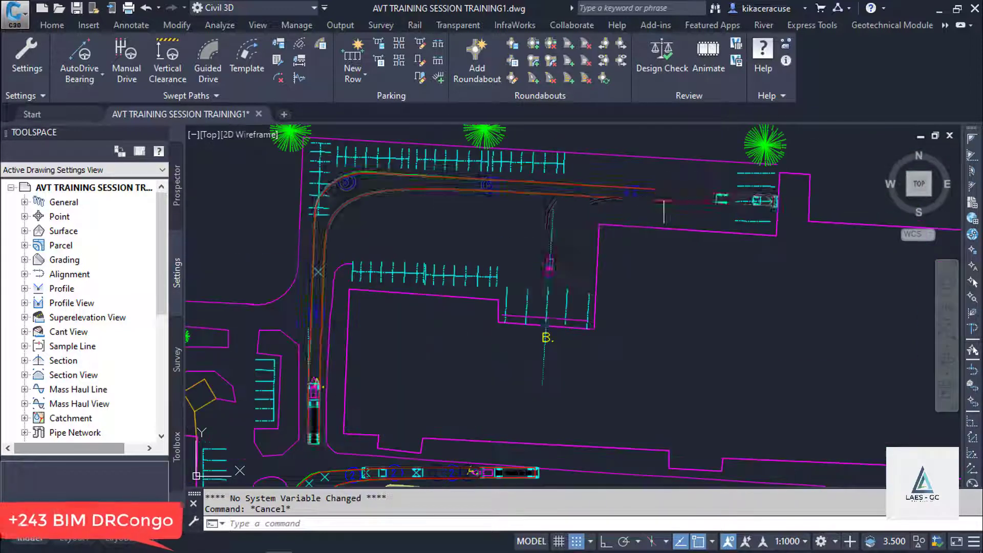
{"action": "left_click", "coordinate": [662, 201]}
{"action": "scroll", "coordinate": [784, 197], "scroll_direction": "up", "scroll_amount": 1}
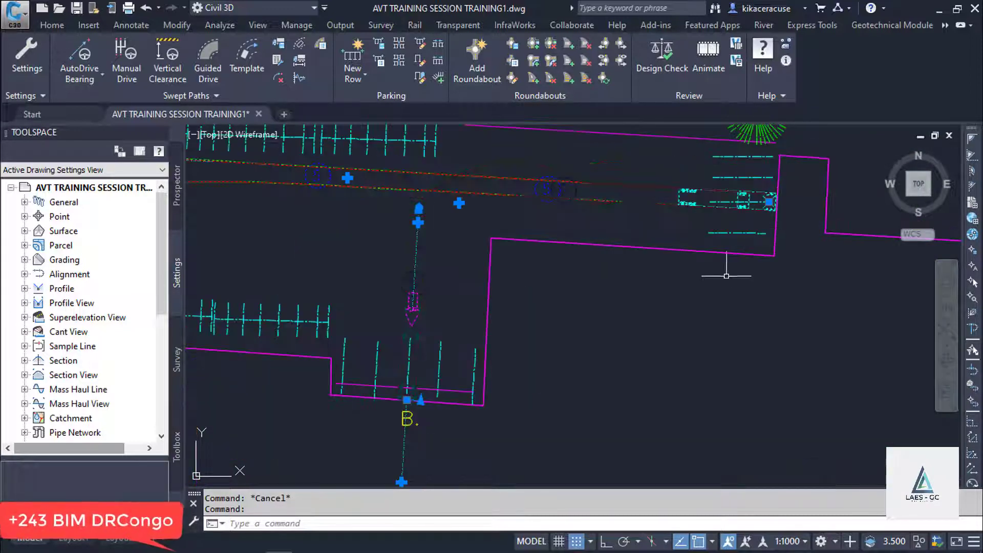
{"action": "scroll", "coordinate": [742, 272], "scroll_direction": "down", "scroll_amount": 1}
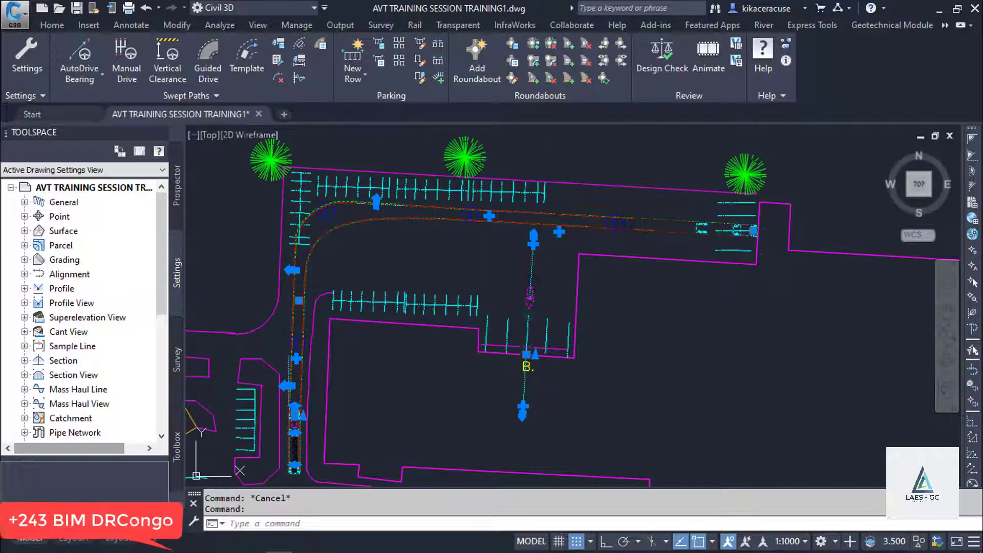
{"action": "left_click", "coordinate": [754, 231]}
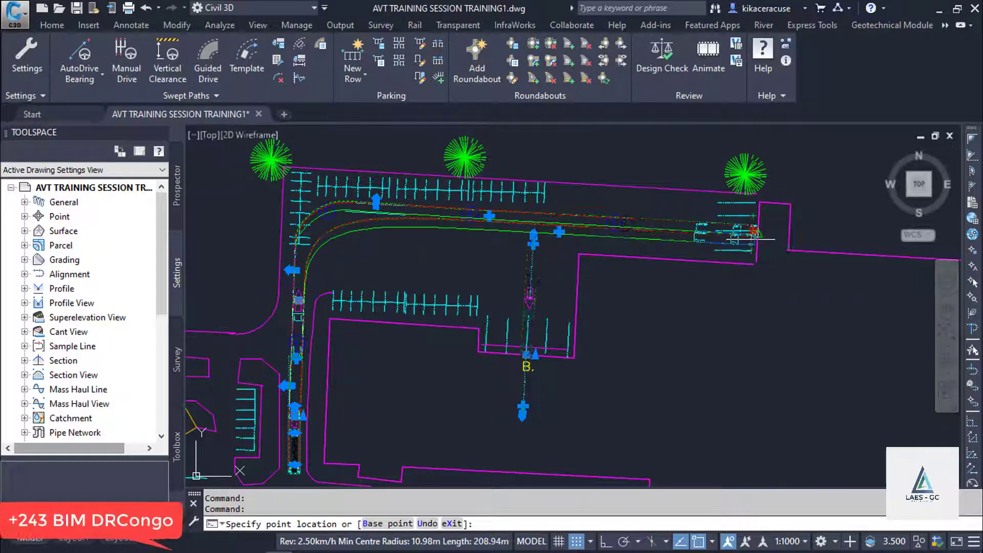
{"action": "key", "text": "Return"}
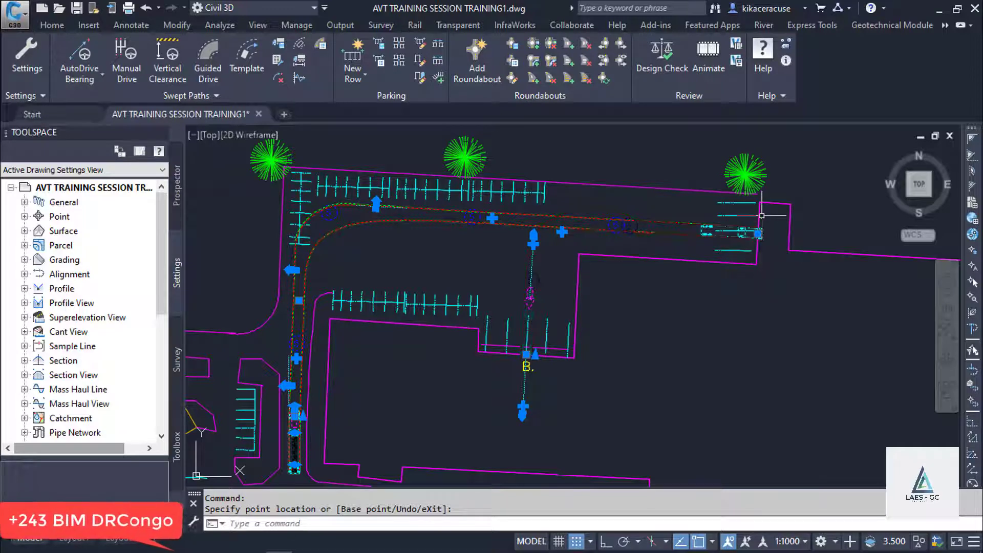
{"action": "key", "text": "Return"}
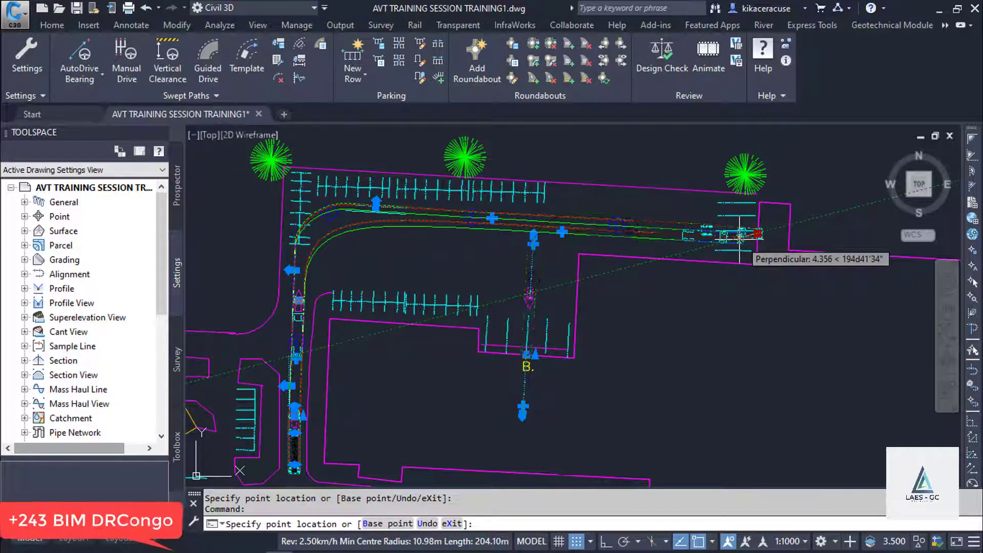
{"action": "key", "text": "Return"}
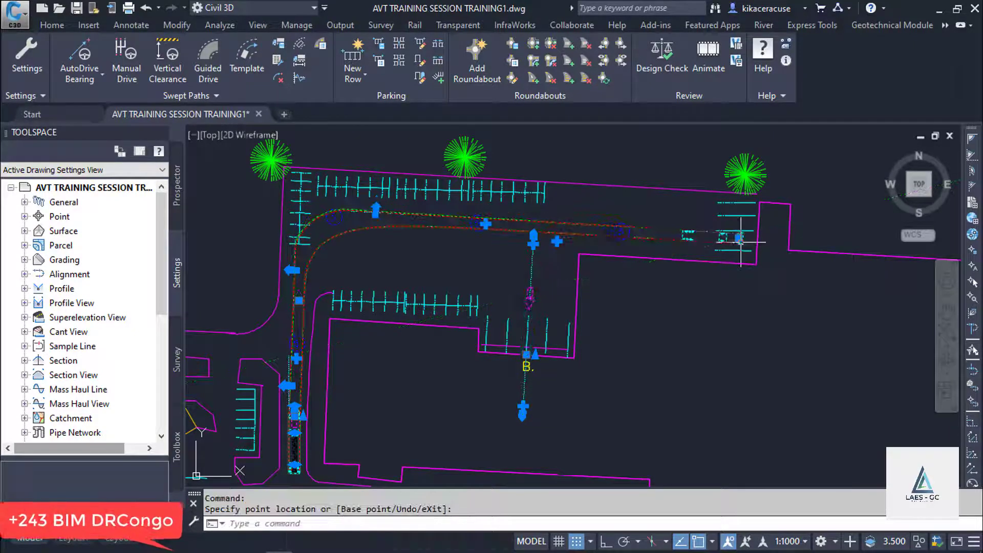
Step: Move the reversing target point at B about 6 m east to the next bay line and deselect the path
{"action": "scroll", "coordinate": [522, 389], "scroll_direction": "up", "scroll_amount": 4}
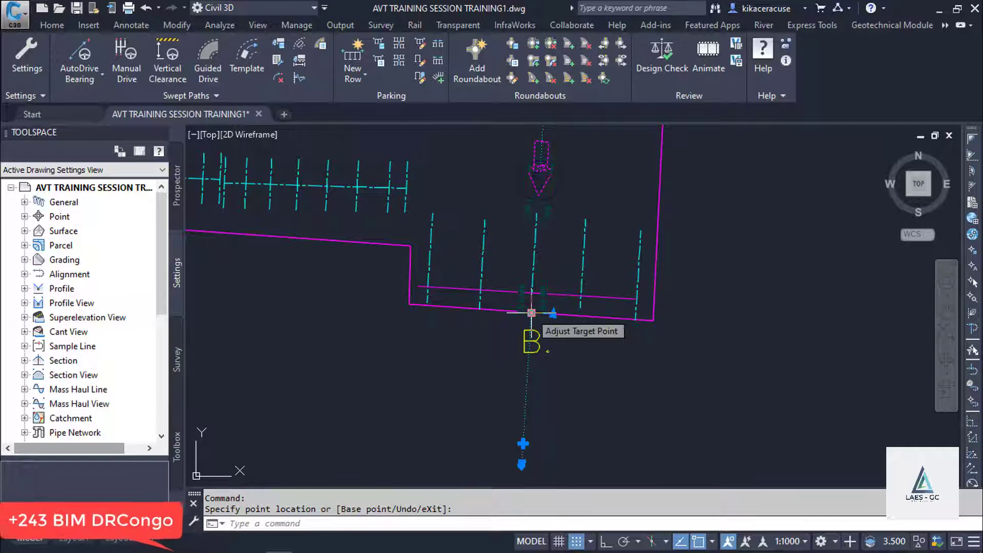
{"action": "key", "text": "Return"}
{"action": "scroll", "coordinate": [565, 270], "scroll_direction": "down", "scroll_amount": 2}
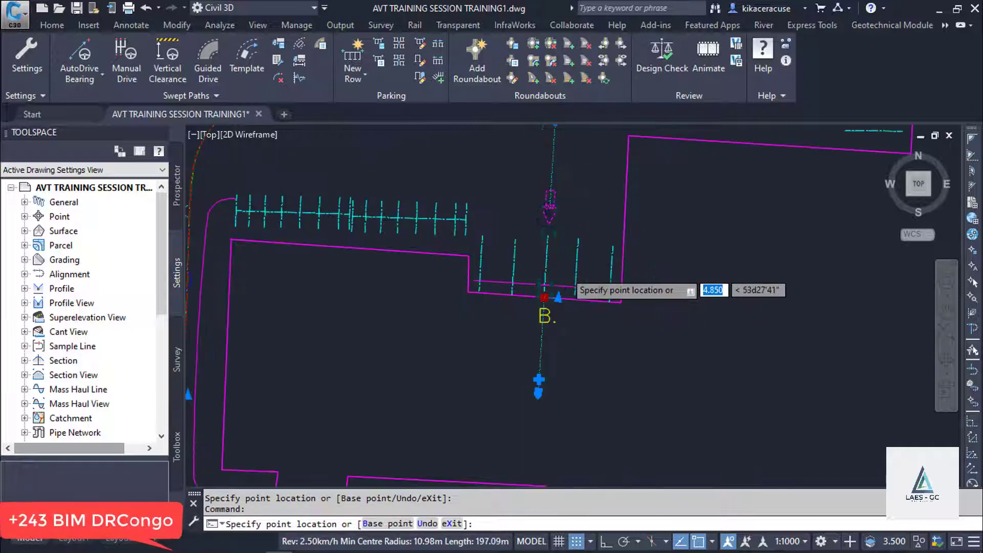
{"action": "scroll", "coordinate": [563, 273], "scroll_direction": "down", "scroll_amount": 4}
{"action": "scroll", "coordinate": [568, 277], "scroll_direction": "up", "scroll_amount": 5}
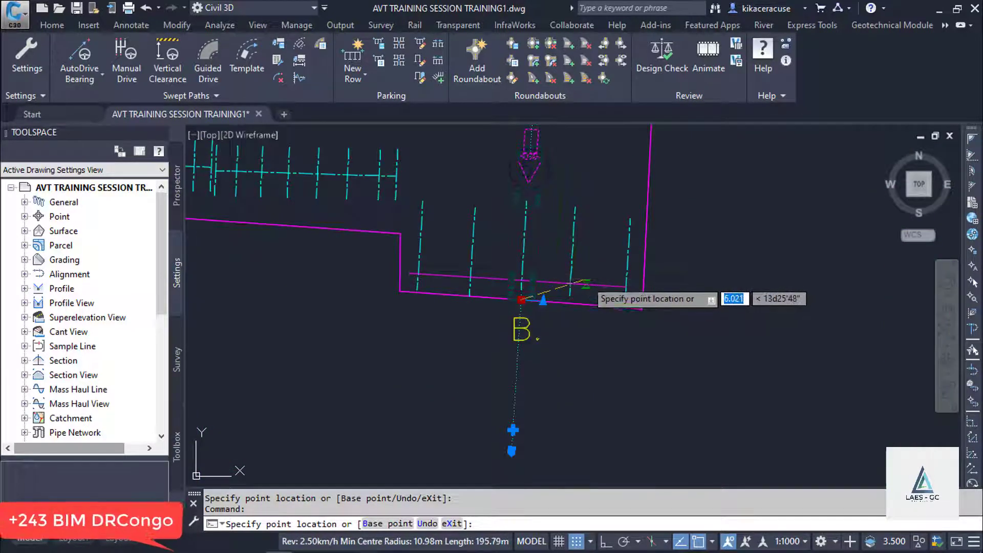
{"action": "key", "text": "Return"}
{"action": "scroll", "coordinate": [565, 316], "scroll_direction": "down", "scroll_amount": 6}
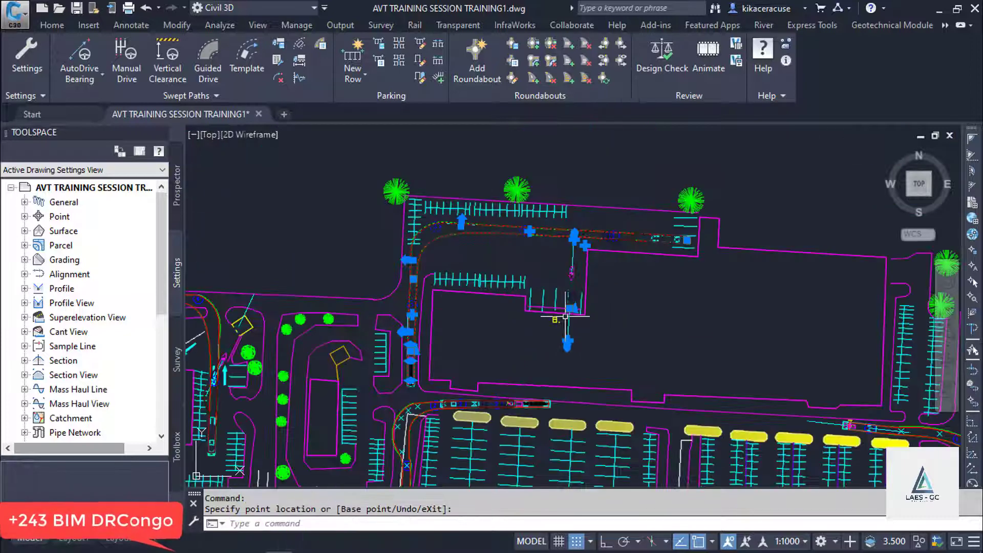
{"action": "scroll", "coordinate": [565, 317], "scroll_direction": "up", "scroll_amount": 4}
{"action": "key", "text": "Escape"}
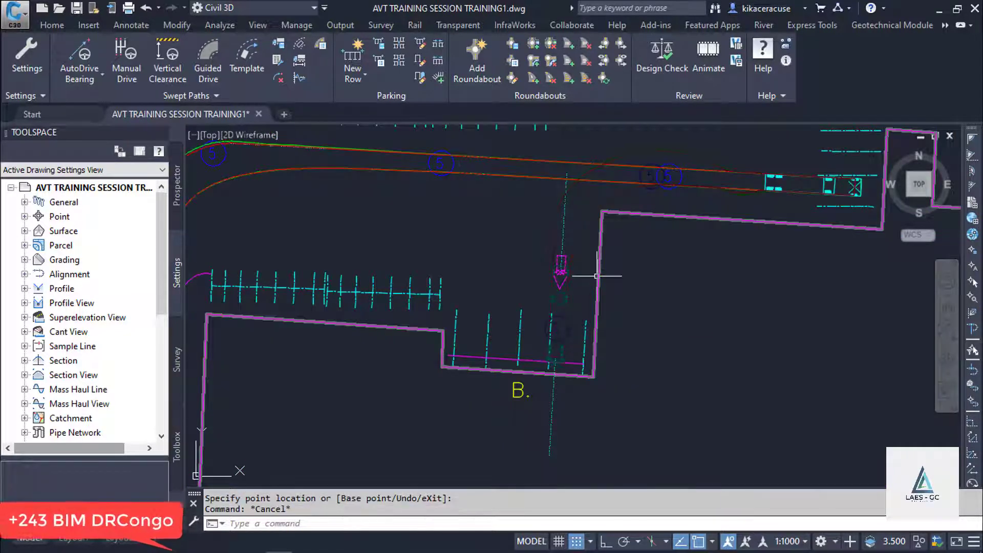
Step: Shift the path's target point in the northbound aisle, just before the corner, 1.5 m due east and deselect the path
{"action": "scroll", "coordinate": [681, 310], "scroll_direction": "down", "scroll_amount": 4}
{"action": "scroll", "coordinate": [538, 257], "scroll_direction": "up", "scroll_amount": 2}
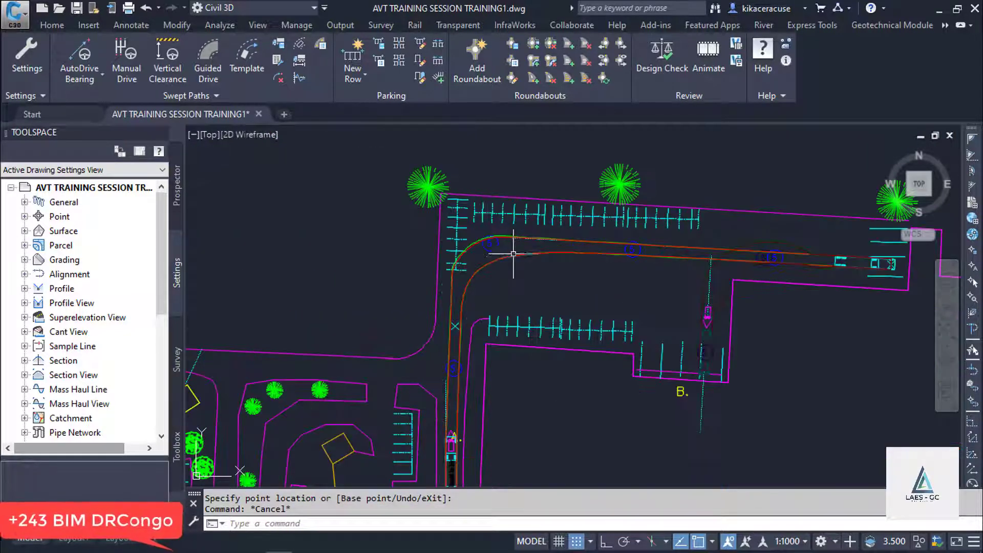
{"action": "left_click", "coordinate": [533, 239]}
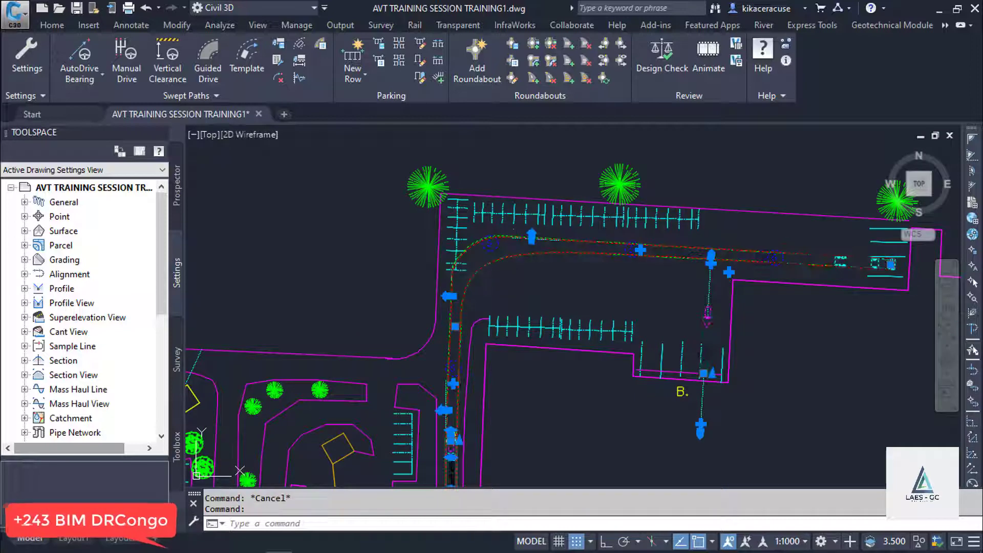
{"action": "left_click", "coordinate": [450, 296]}
{"action": "scroll", "coordinate": [451, 292], "scroll_direction": "up", "scroll_amount": 3}
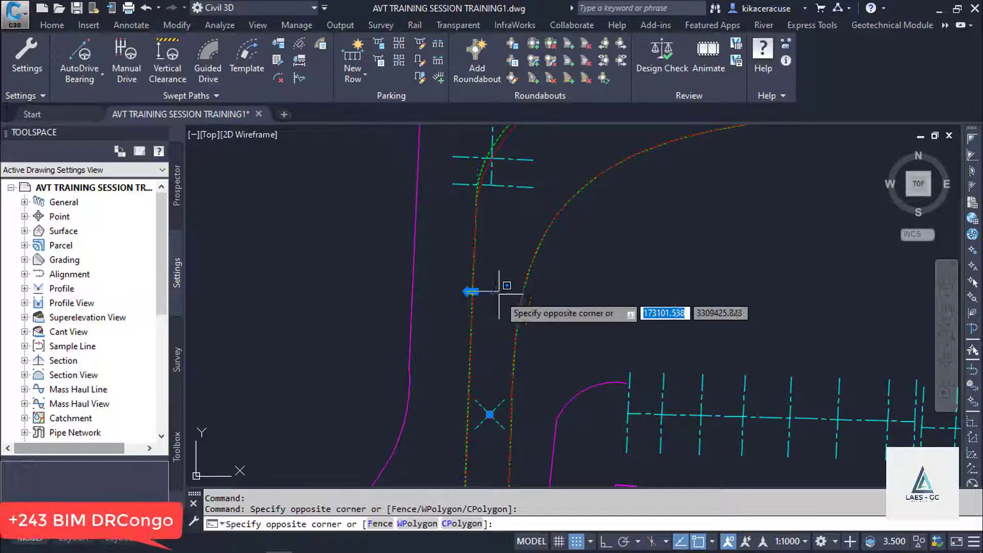
{"action": "left_click", "coordinate": [445, 288]}
{"action": "scroll", "coordinate": [487, 409], "scroll_direction": "down", "scroll_amount": 3}
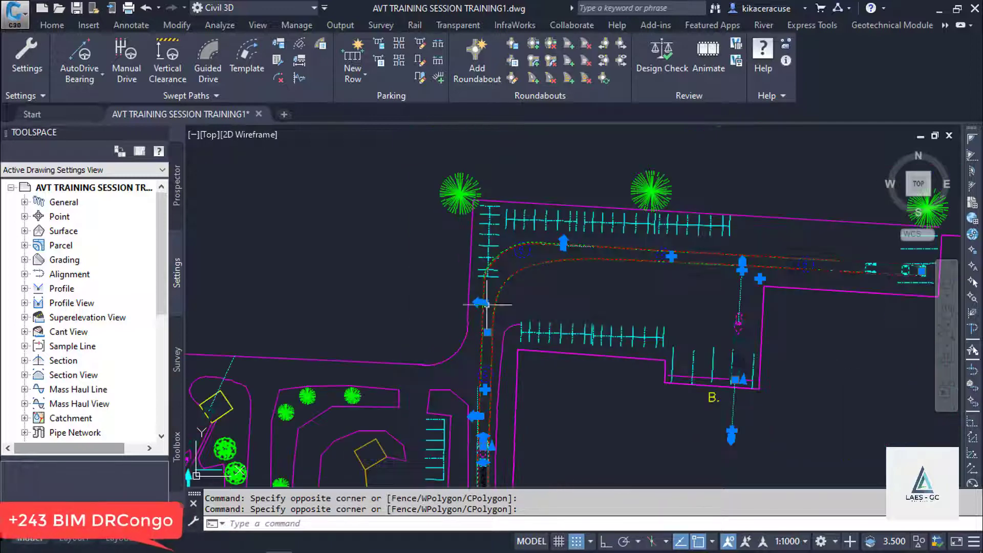
{"action": "scroll", "coordinate": [491, 317], "scroll_direction": "up", "scroll_amount": 2}
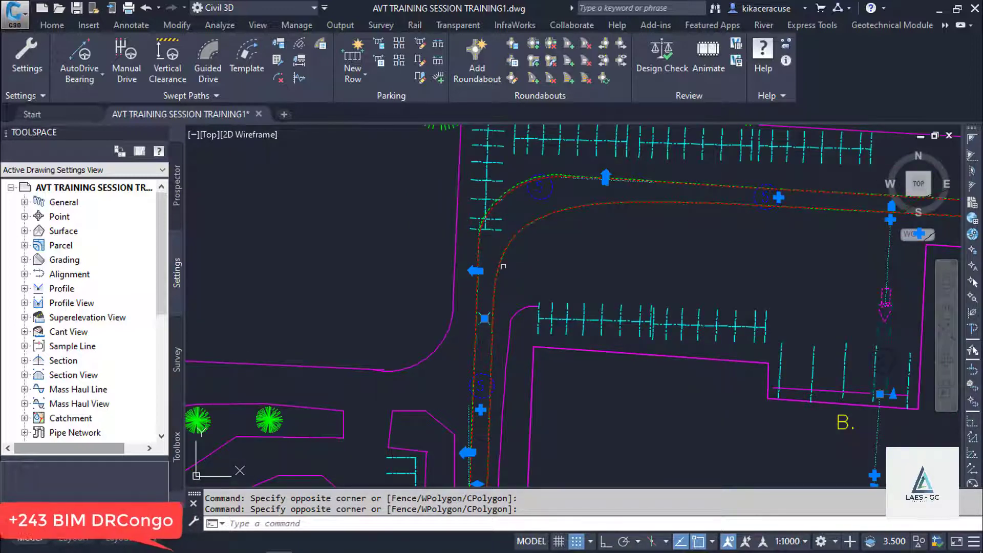
{"action": "left_click", "coordinate": [484, 319]}
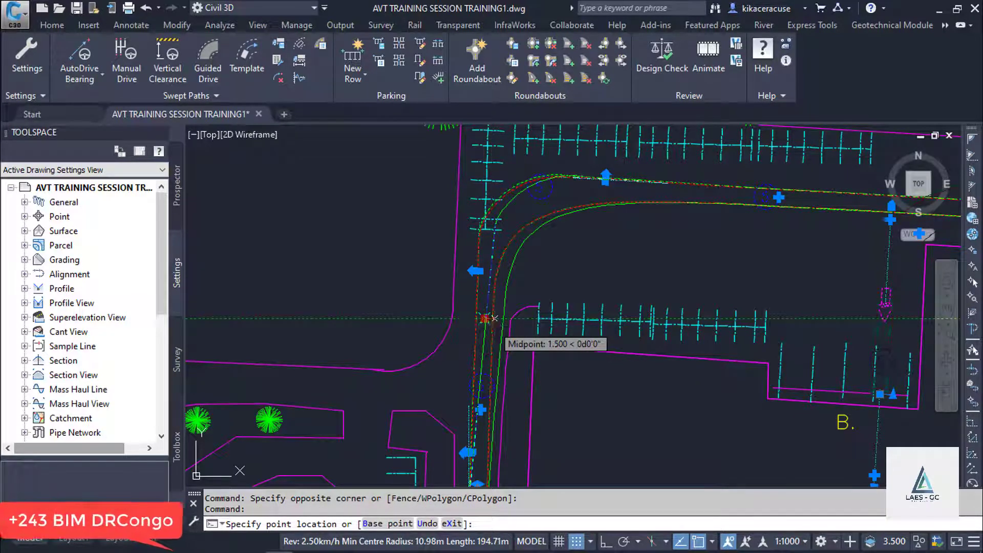
{"action": "left_click", "coordinate": [494, 319]}
{"action": "scroll", "coordinate": [506, 173], "scroll_direction": "down", "scroll_amount": 2}
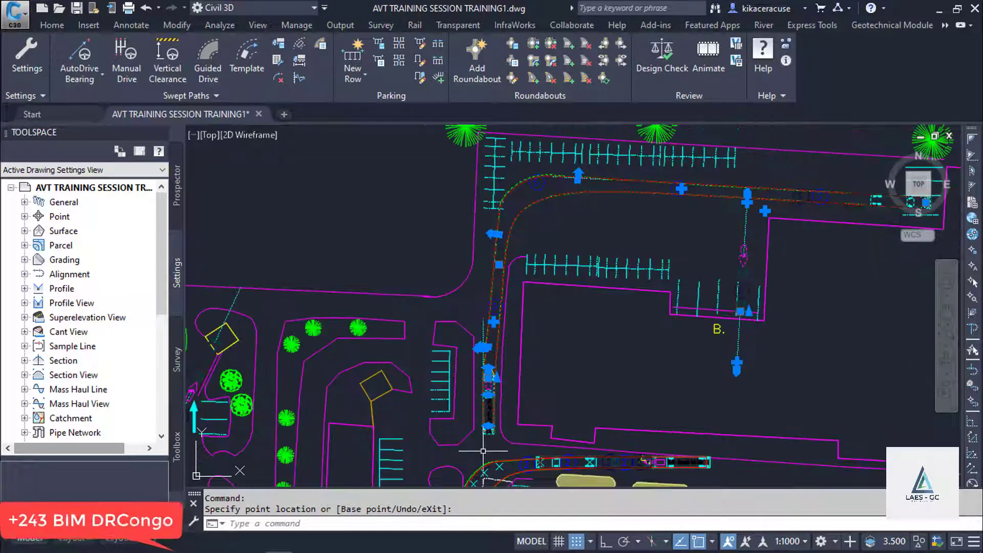
{"action": "scroll", "coordinate": [483, 451], "scroll_direction": "up", "scroll_amount": 3}
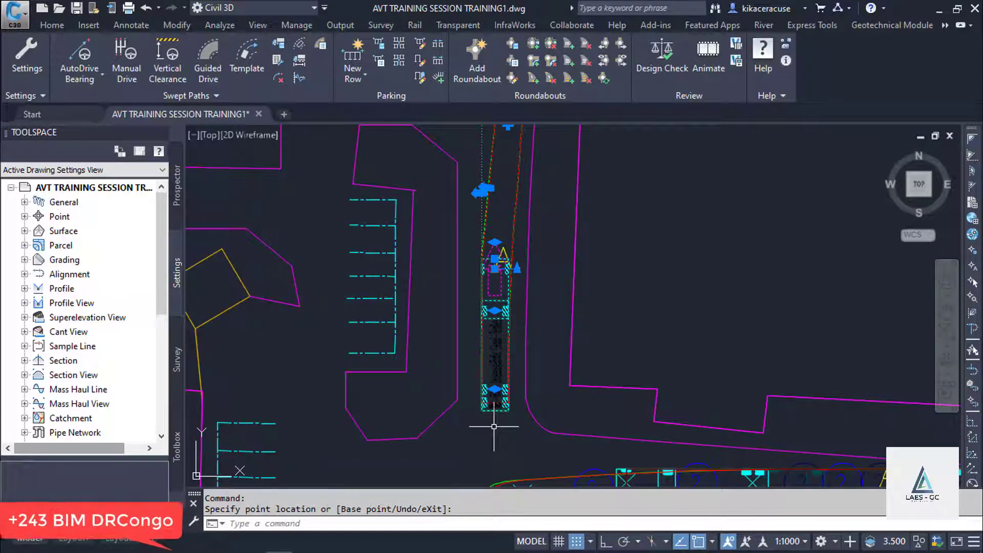
{"action": "key", "text": "Escape"}
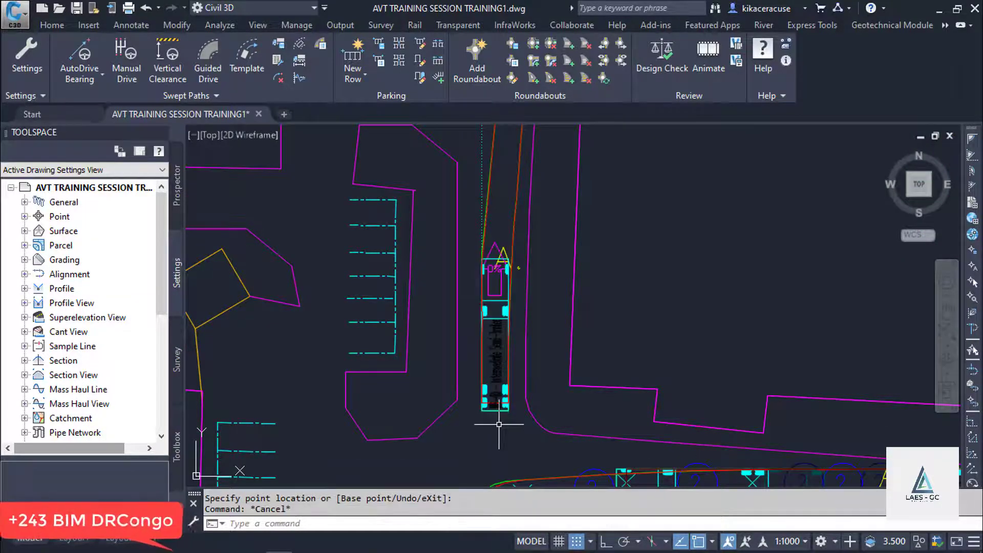
Step: Select the adjusted swept path and examine its clearance around the bays at B and the building corner beside them
{"action": "scroll", "coordinate": [491, 351], "scroll_direction": "down", "scroll_amount": 4}
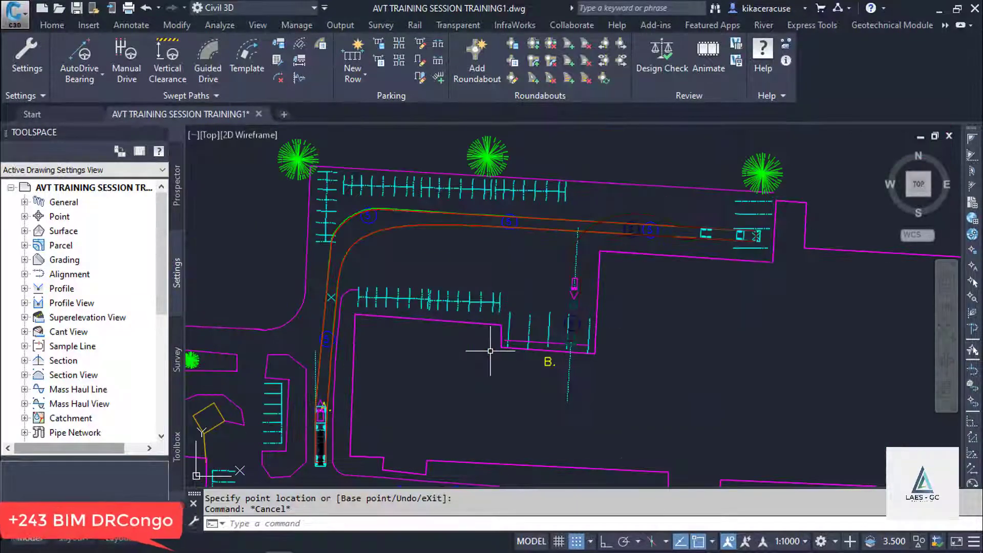
{"action": "scroll", "coordinate": [759, 235], "scroll_direction": "up", "scroll_amount": 3}
{"action": "scroll", "coordinate": [758, 236], "scroll_direction": "down", "scroll_amount": 3}
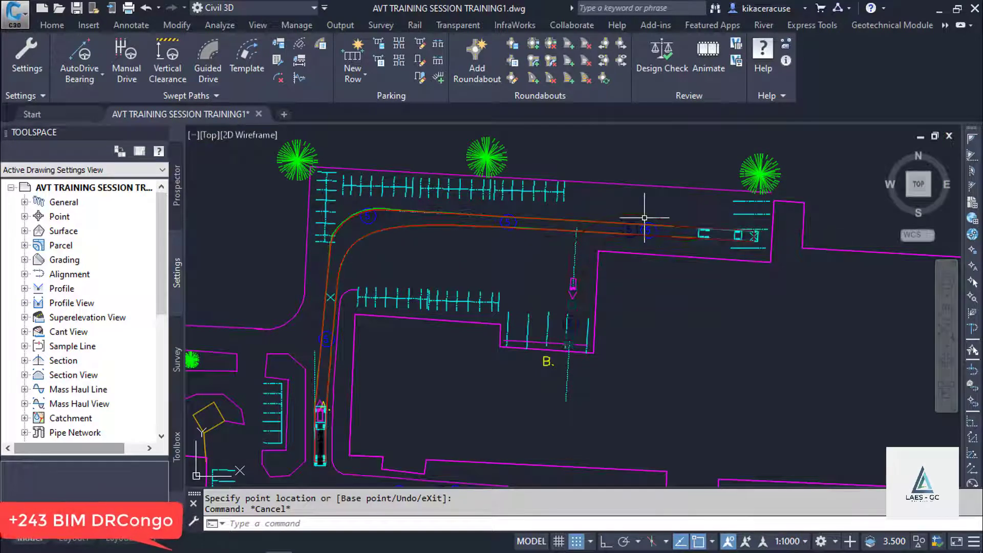
{"action": "left_click", "coordinate": [615, 220]}
{"action": "left_click", "coordinate": [802, 248]}
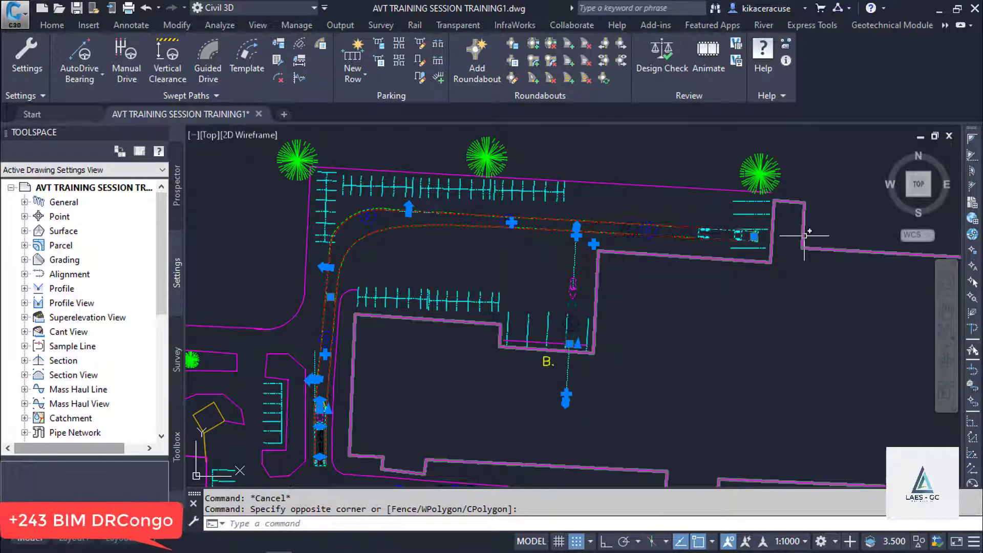
{"action": "scroll", "coordinate": [548, 302], "scroll_direction": "up", "scroll_amount": 4}
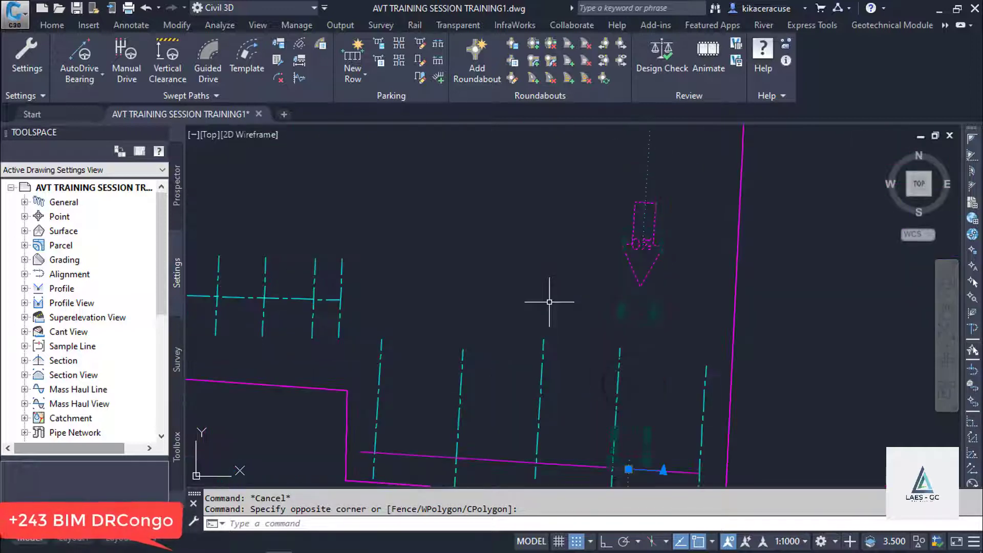
{"action": "scroll", "coordinate": [548, 296], "scroll_direction": "down", "scroll_amount": 5}
{"action": "scroll", "coordinate": [697, 293], "scroll_direction": "up", "scroll_amount": 4}
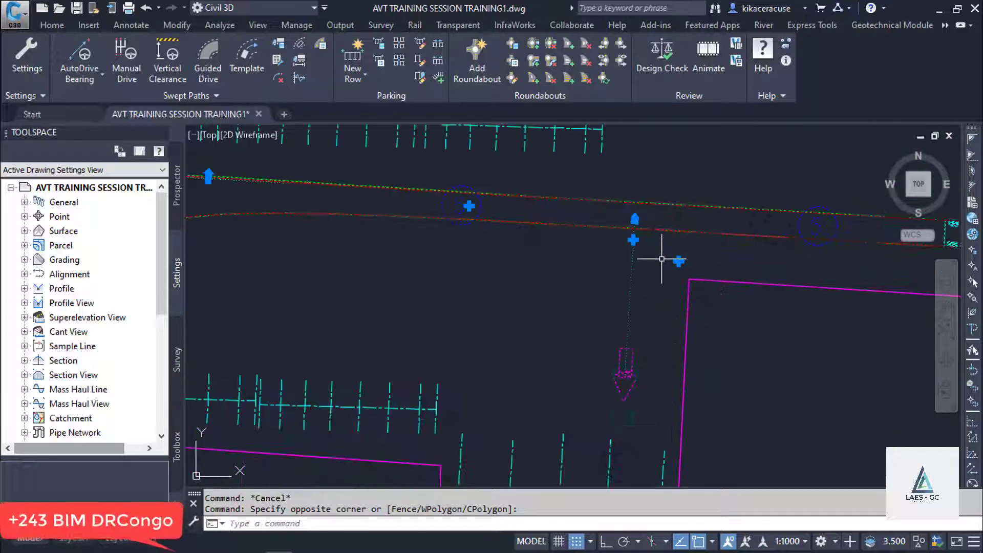
{"action": "scroll", "coordinate": [557, 258], "scroll_direction": "up", "scroll_amount": 2}
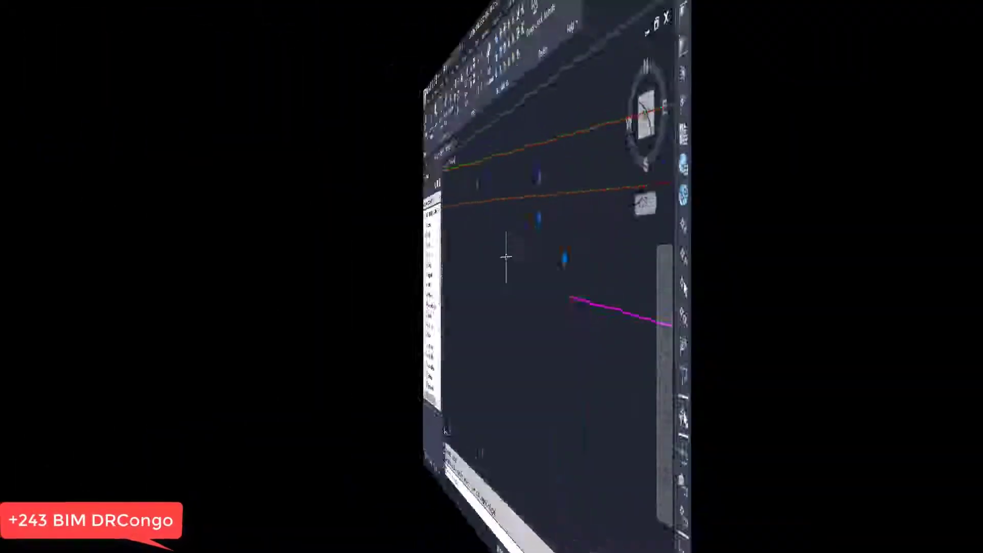